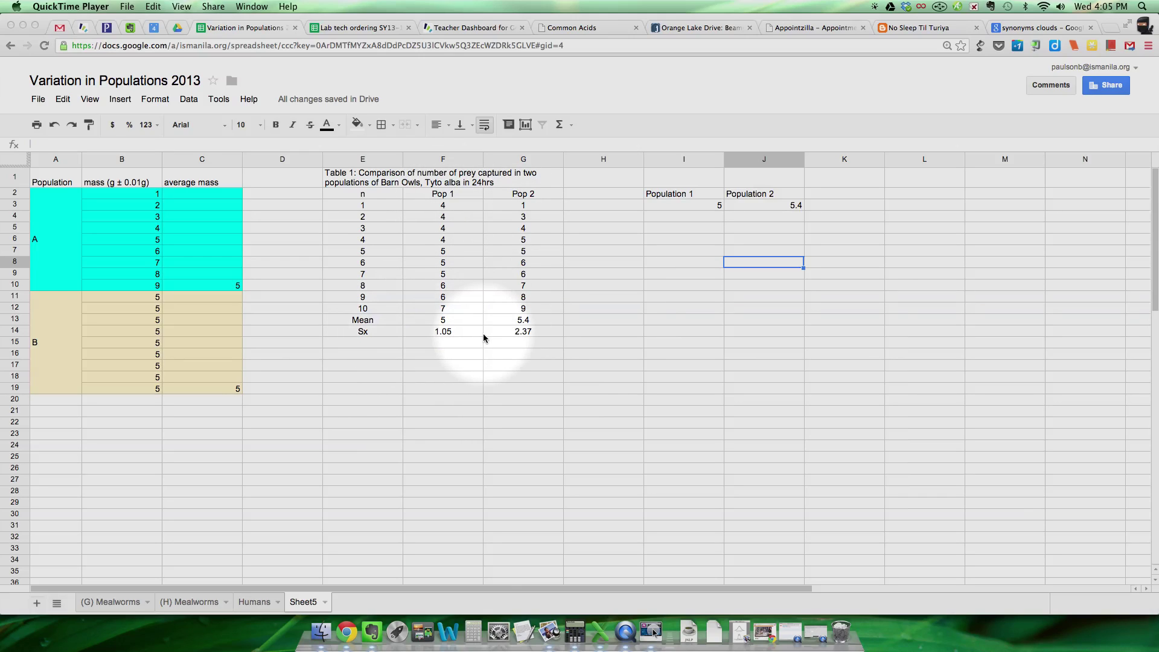
Inspect the population mean and standard deviation formulas and the Population 1 and 2 headings.
{"action": "left_click", "coordinate": [445, 322]}
{"action": "left_click", "coordinate": [445, 322]}
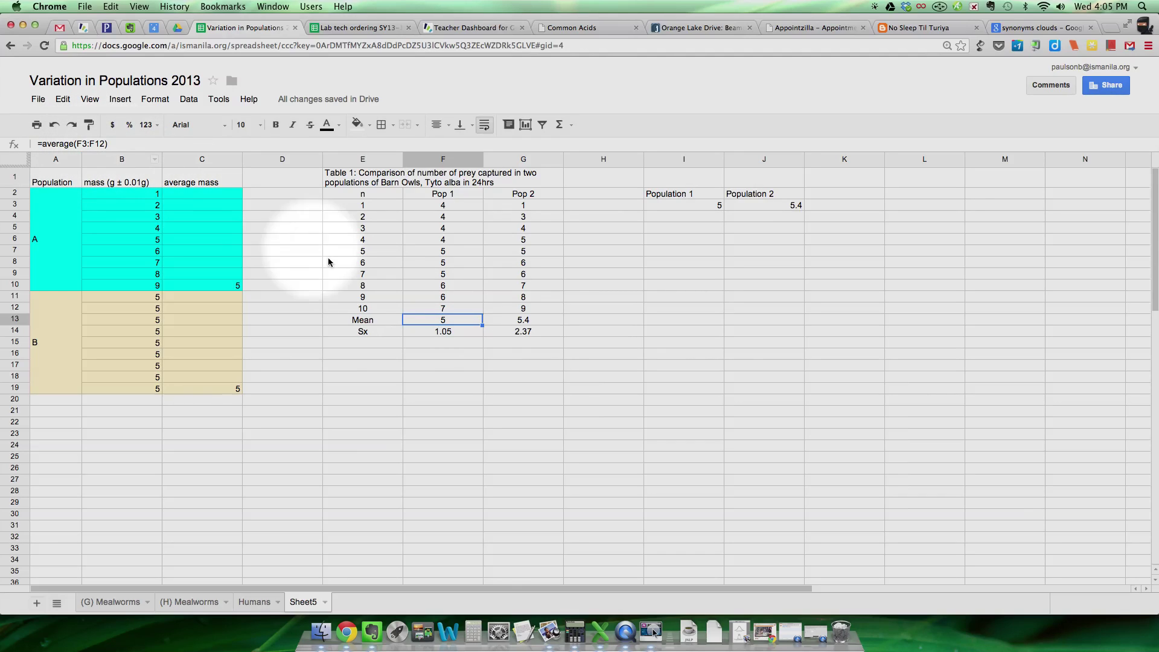
{"action": "left_click", "coordinate": [429, 332]}
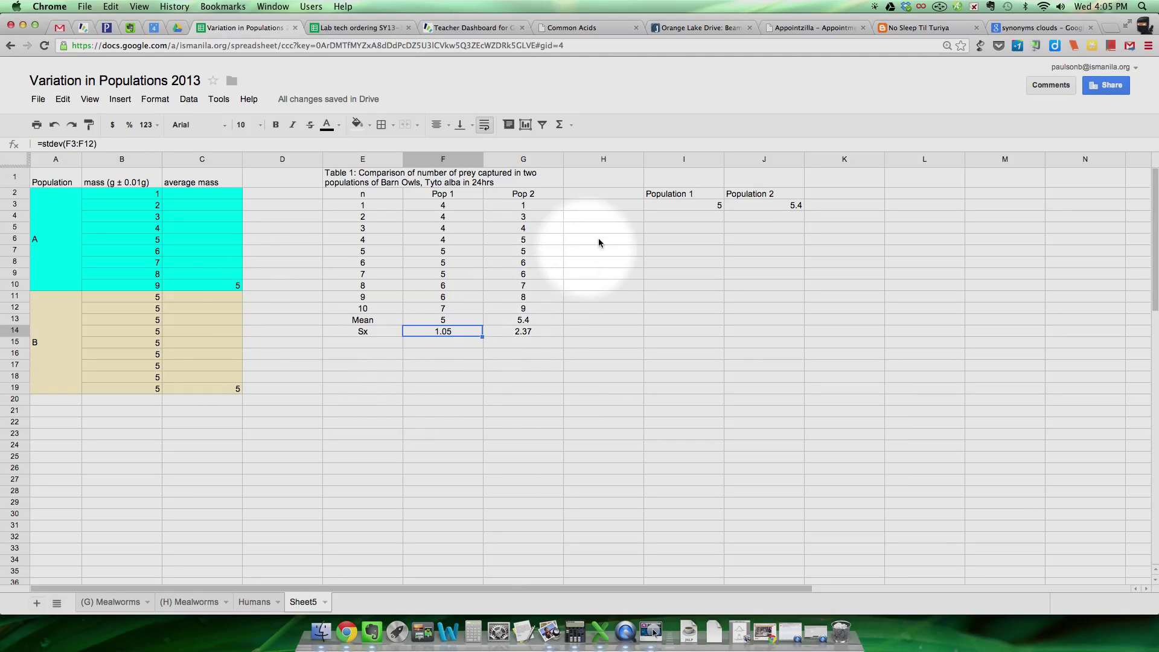
{"action": "left_click", "coordinate": [430, 322]}
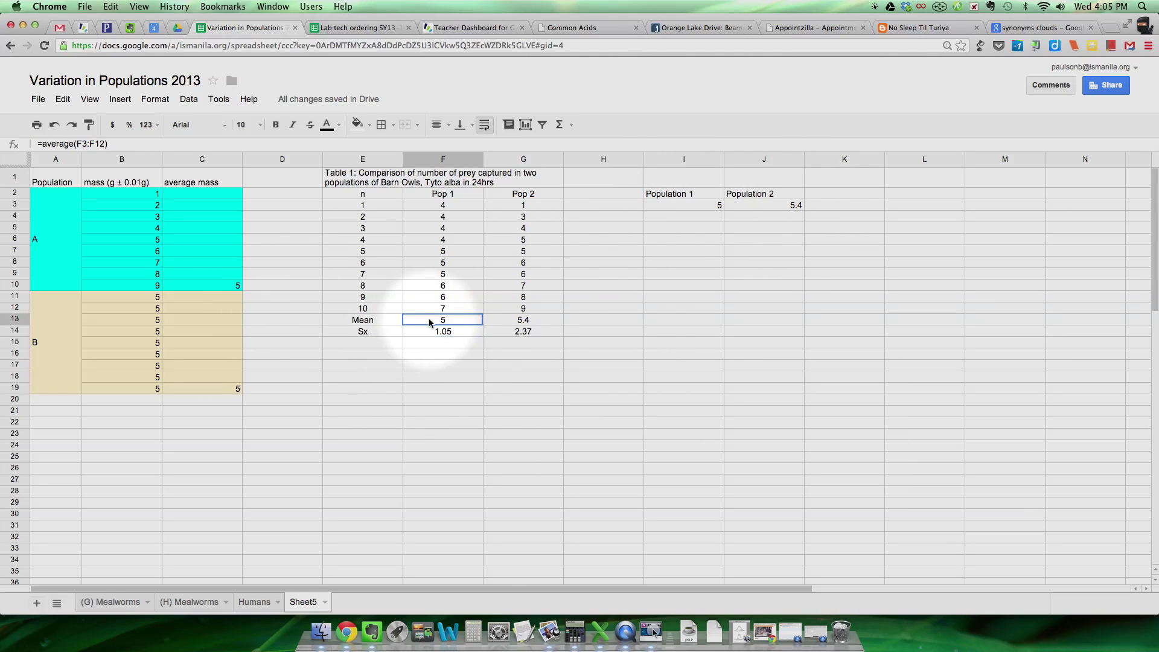
{"action": "left_click", "coordinate": [504, 320]}
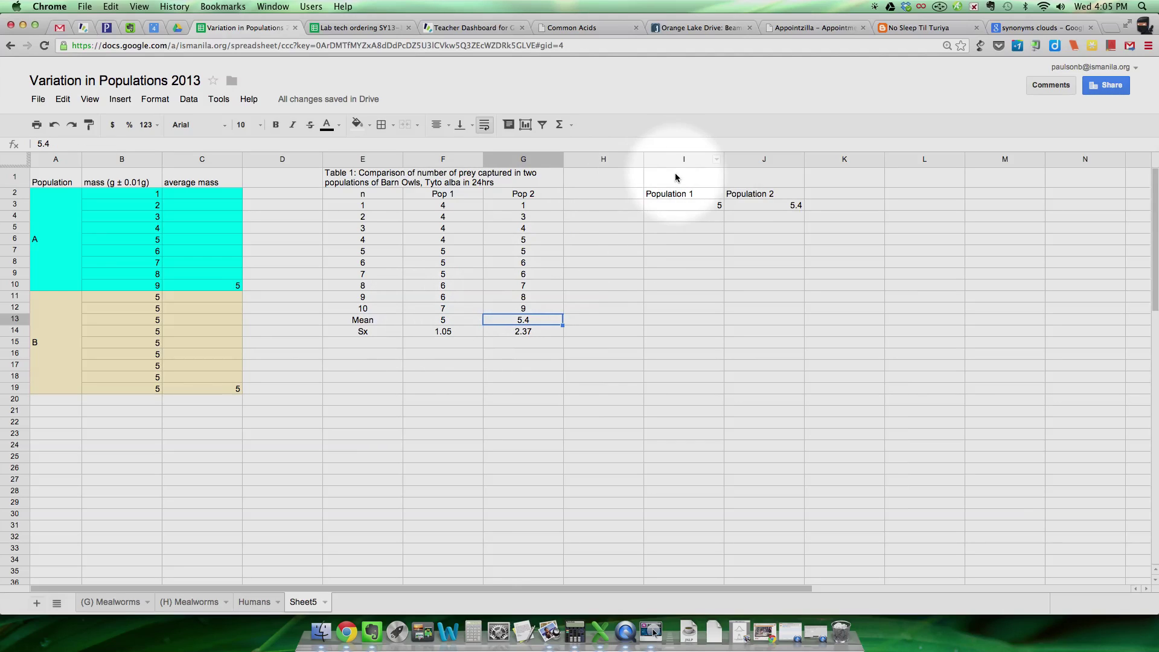
{"action": "left_click", "coordinate": [674, 194]}
{"action": "left_click", "coordinate": [770, 191]}
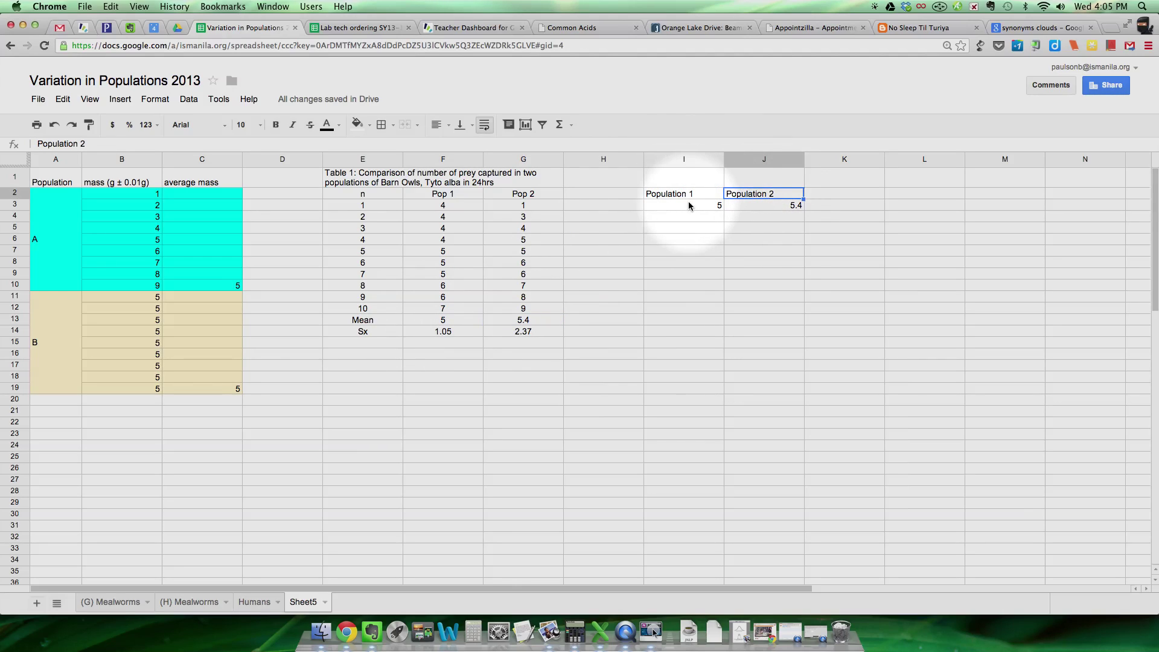
Insert a column chart of the Population 1 and 2 means from I2:J3 and show its customization options.
{"action": "left_click_drag", "start_coordinate": [688, 199], "coordinate": [756, 206]}
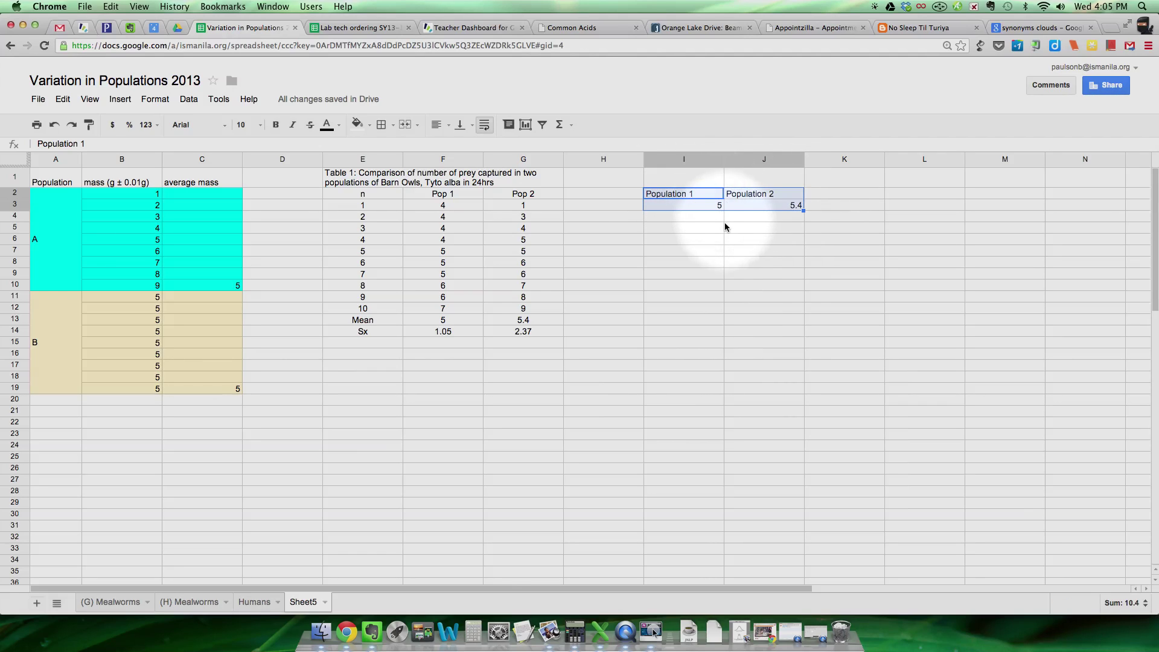
{"action": "left_click", "coordinate": [120, 99]}
{"action": "left_click", "coordinate": [149, 364]}
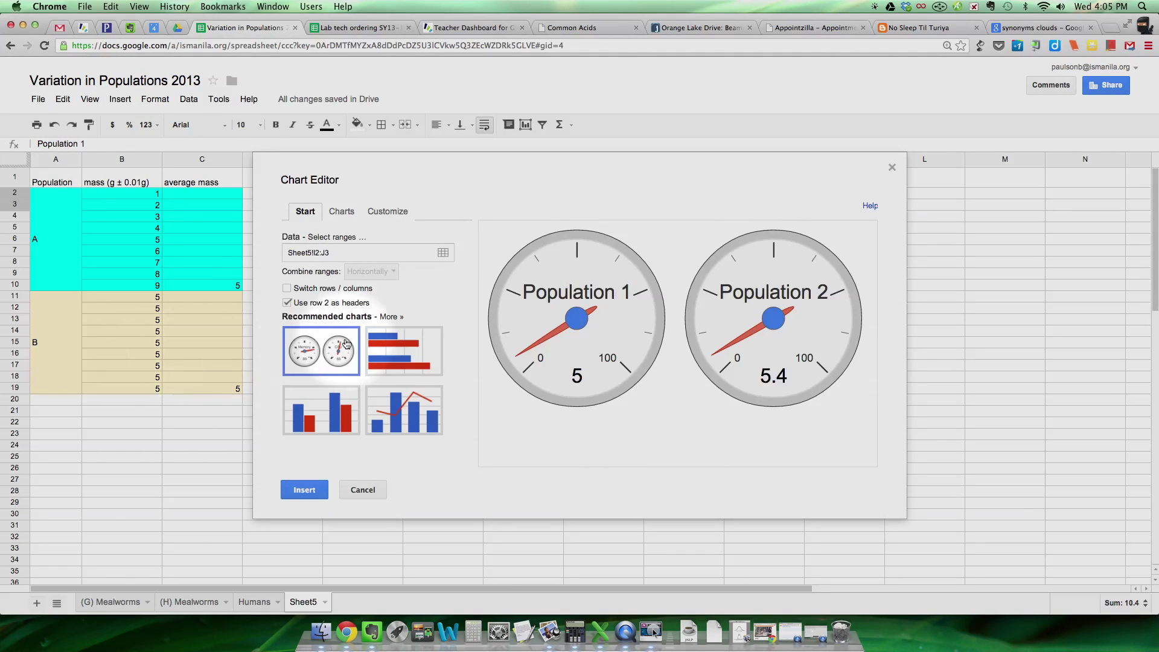
{"action": "left_click", "coordinate": [335, 406]}
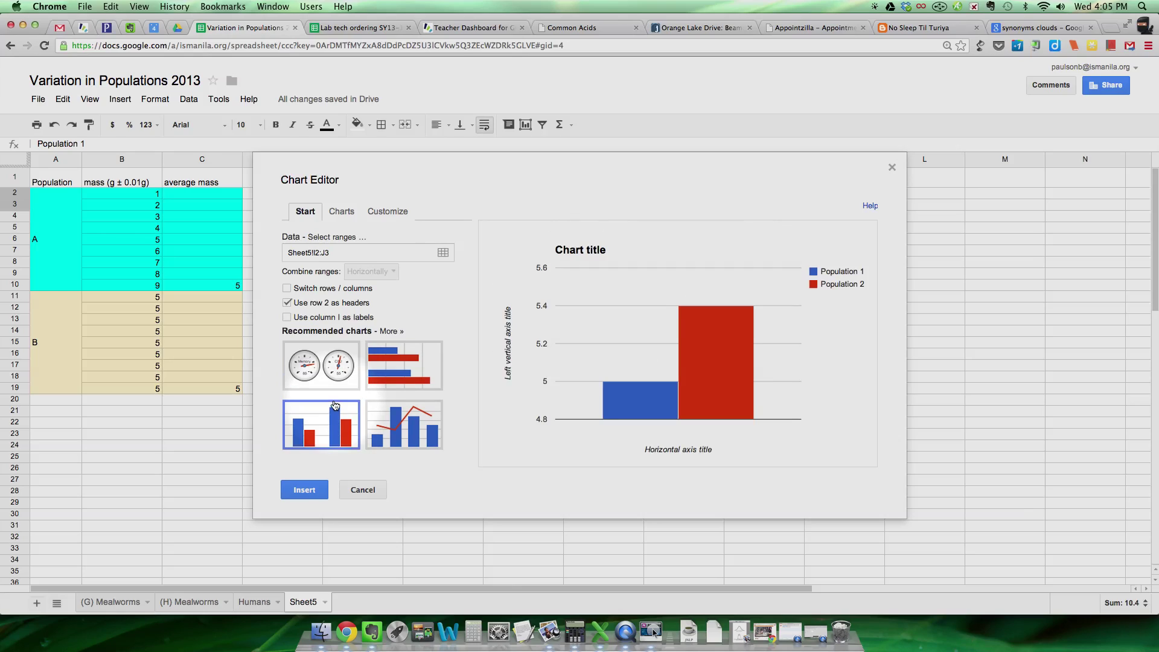
{"action": "left_click", "coordinate": [308, 450]}
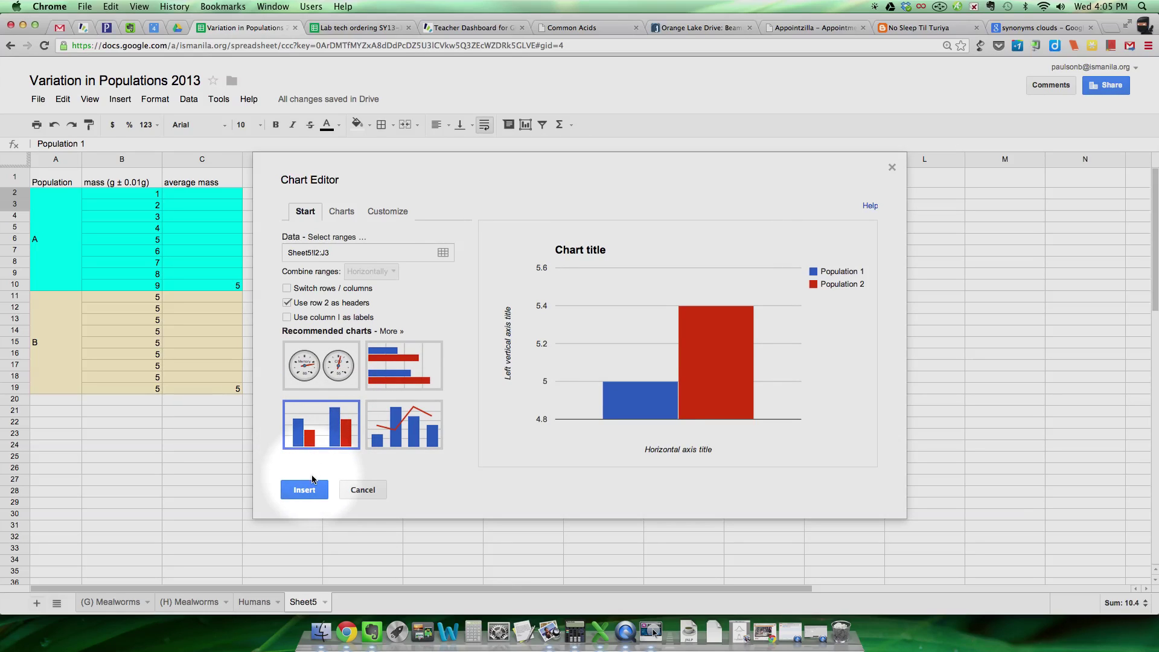
{"action": "left_click", "coordinate": [341, 219]}
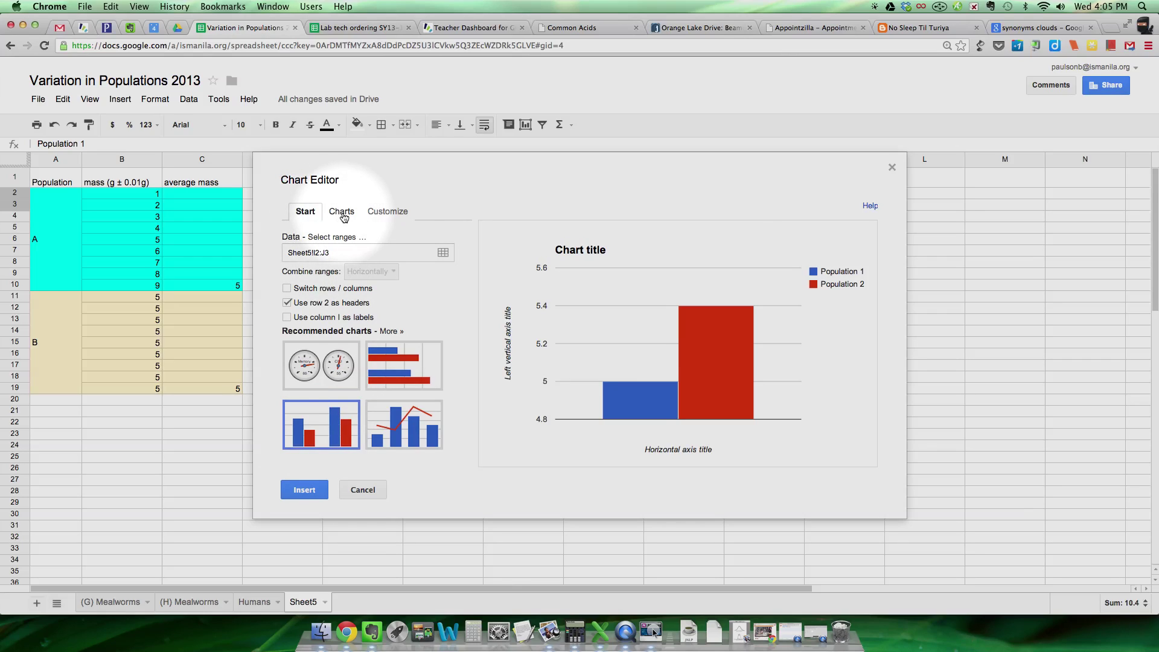
{"action": "left_click", "coordinate": [387, 212]}
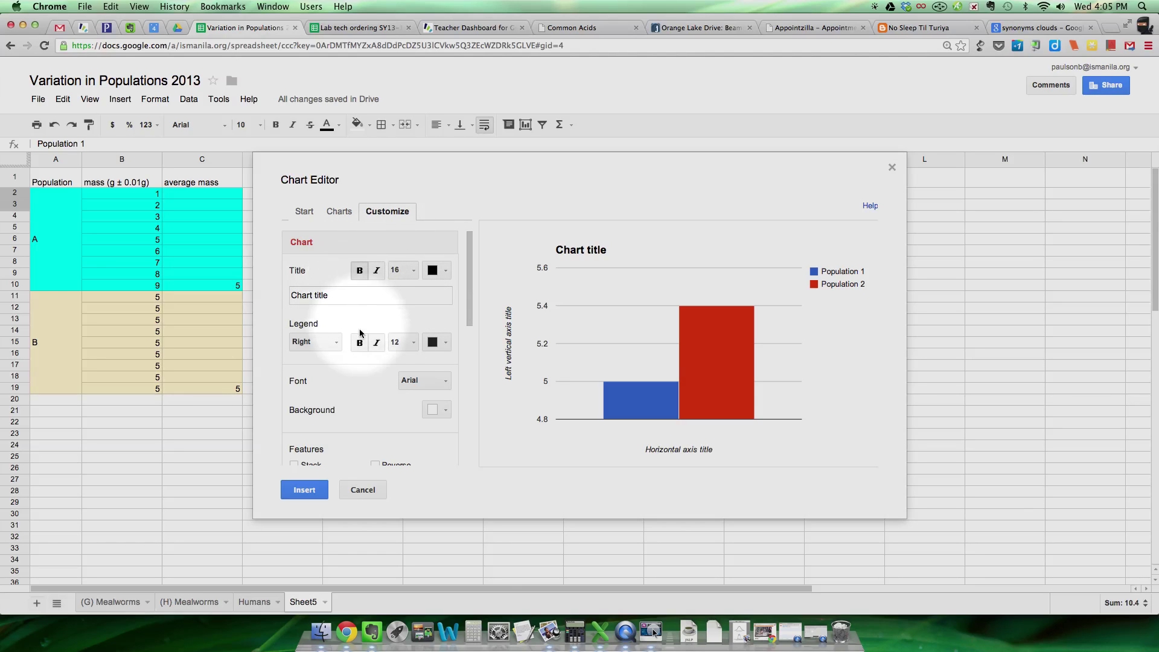
Place the column chart into the sheet and copy the table title's wording.
{"action": "left_click", "coordinate": [303, 491]}
{"action": "left_click", "coordinate": [354, 184]}
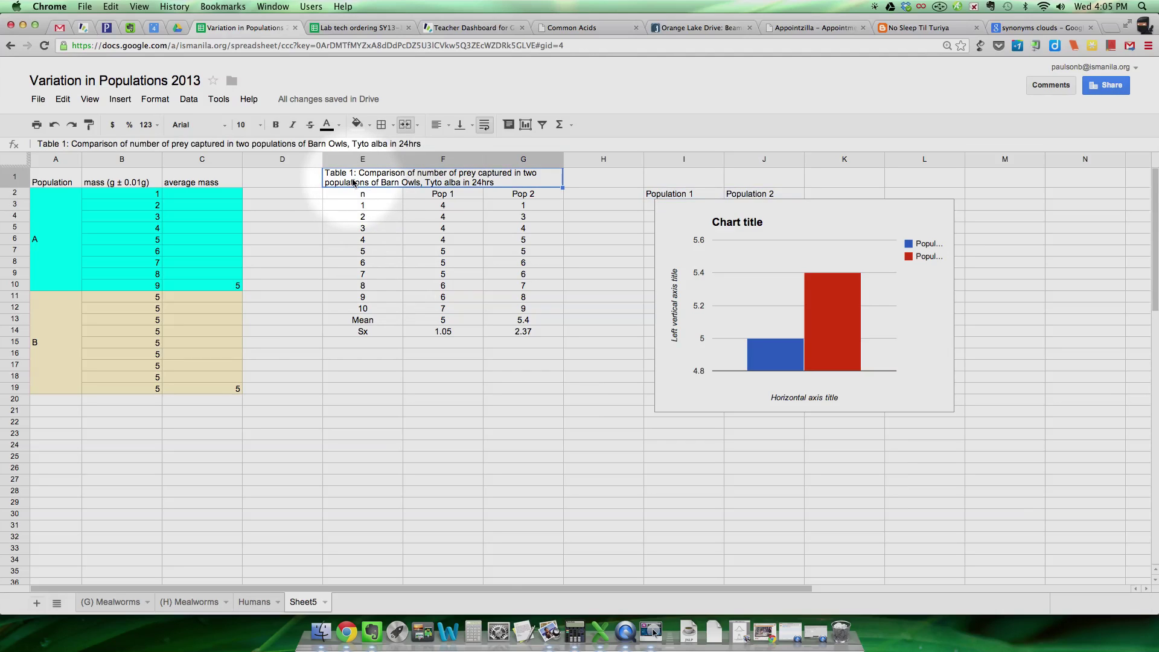
{"action": "left_click", "coordinate": [733, 217]}
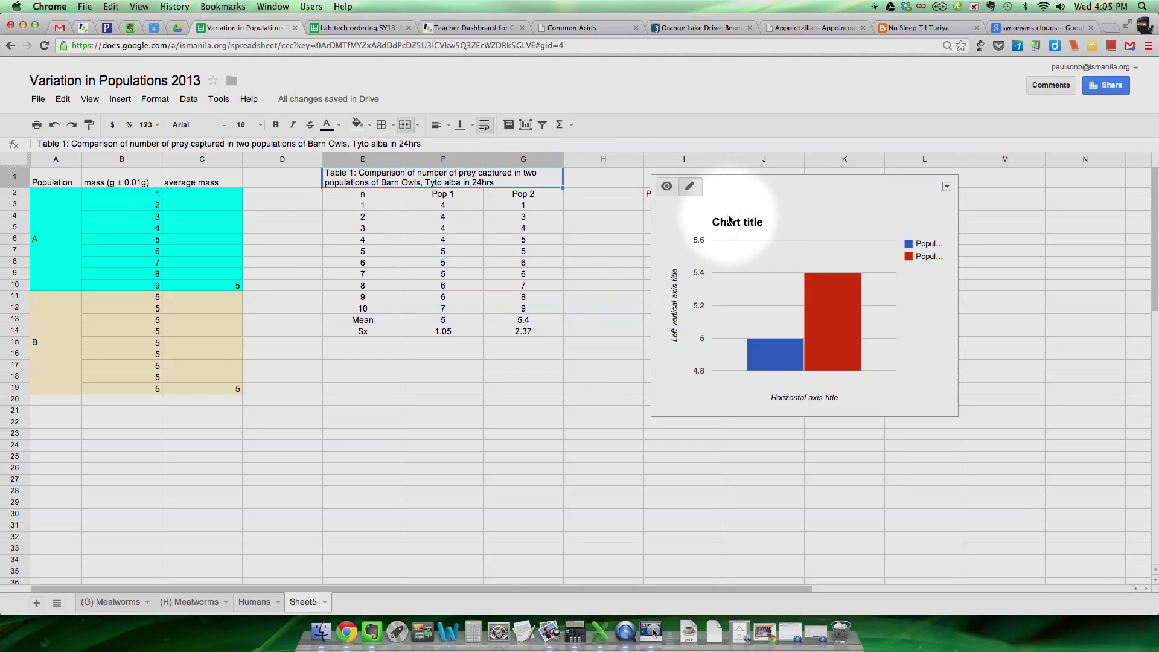
Title the chart 'Figure 1: Comparison of mean number of prey captured…' for Barn Owls.
{"action": "left_click", "coordinate": [732, 226]}
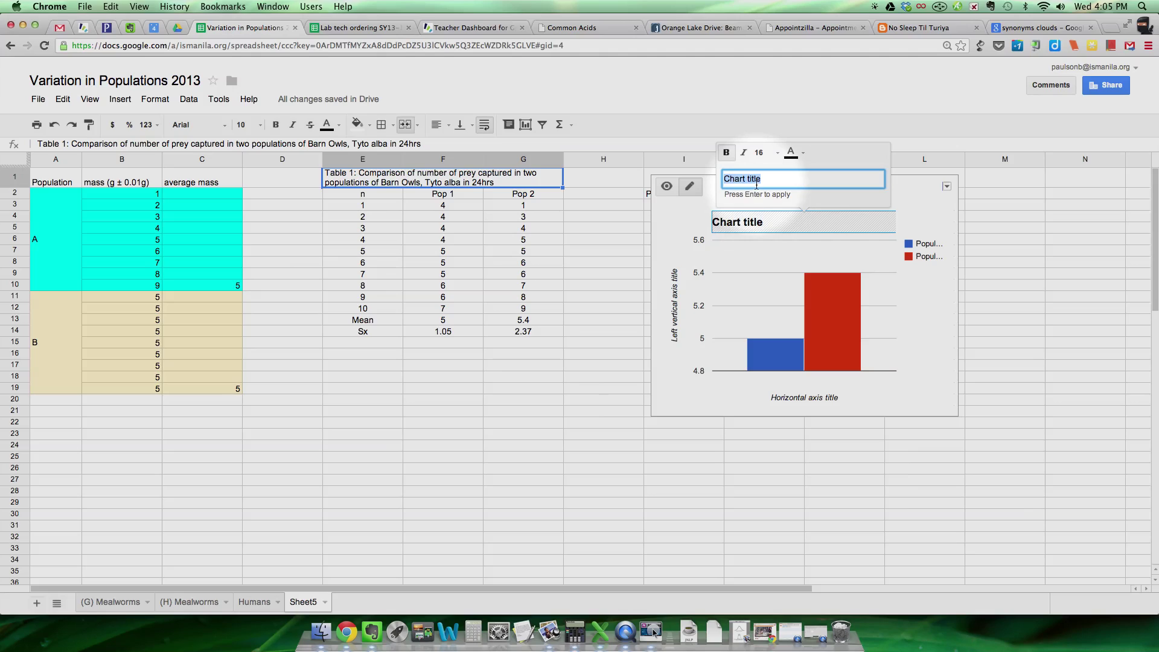
{"action": "key", "text": "Home"}
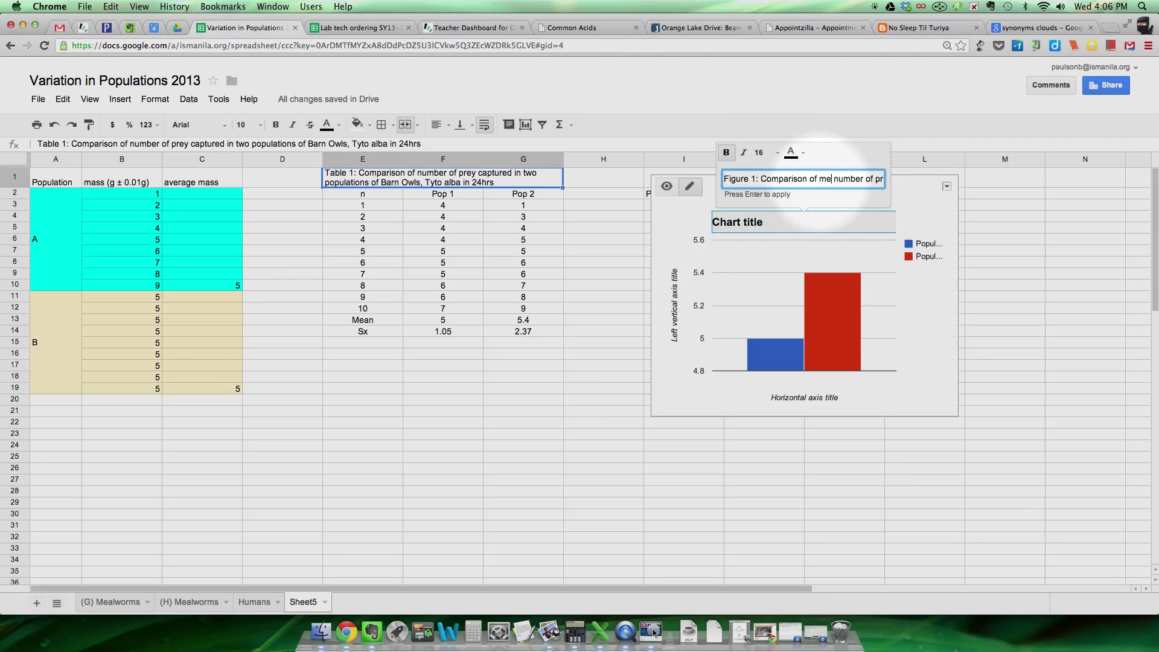
{"action": "left_click", "coordinate": [916, 203]}
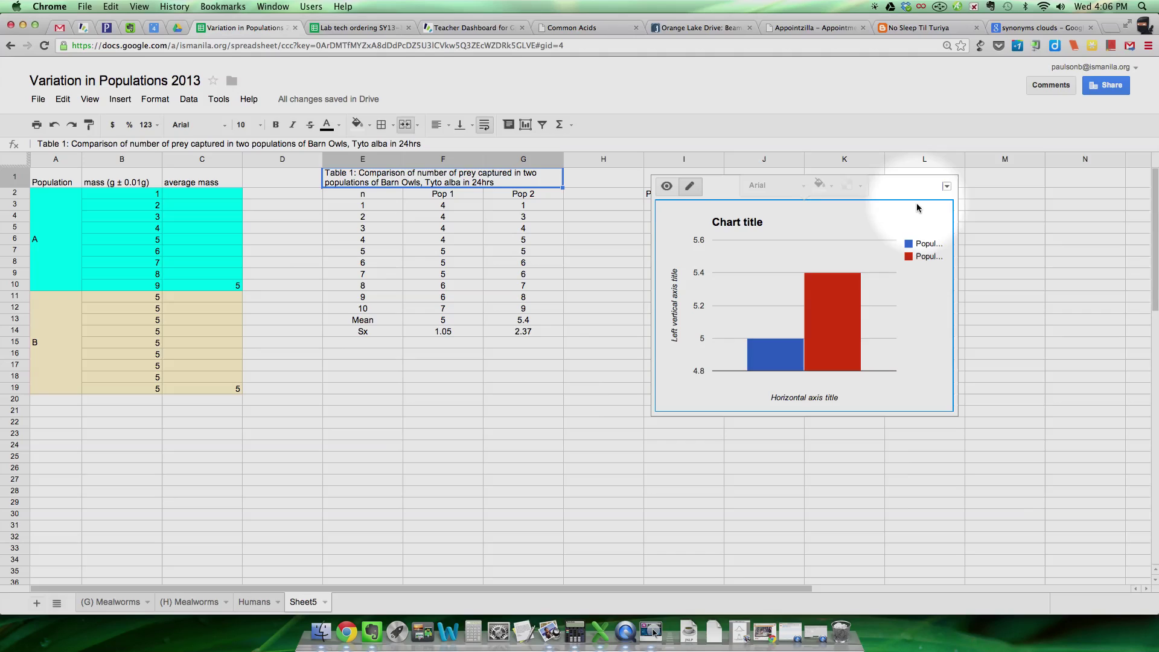
{"action": "left_click", "coordinate": [742, 222]}
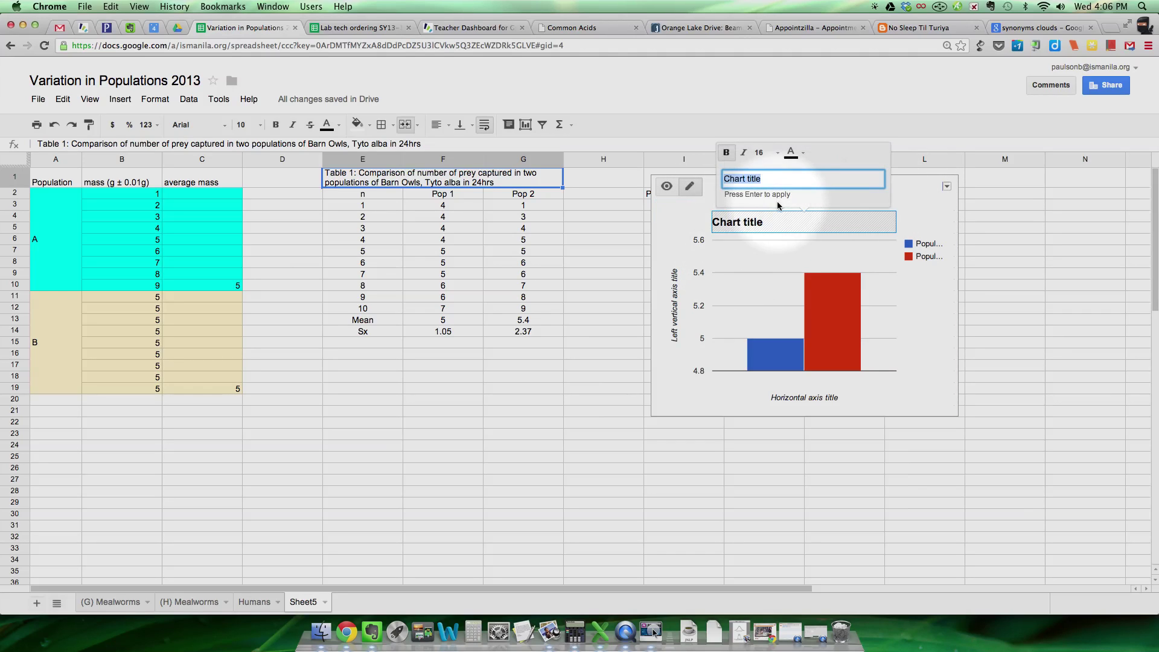
{"action": "key", "text": "Home"}
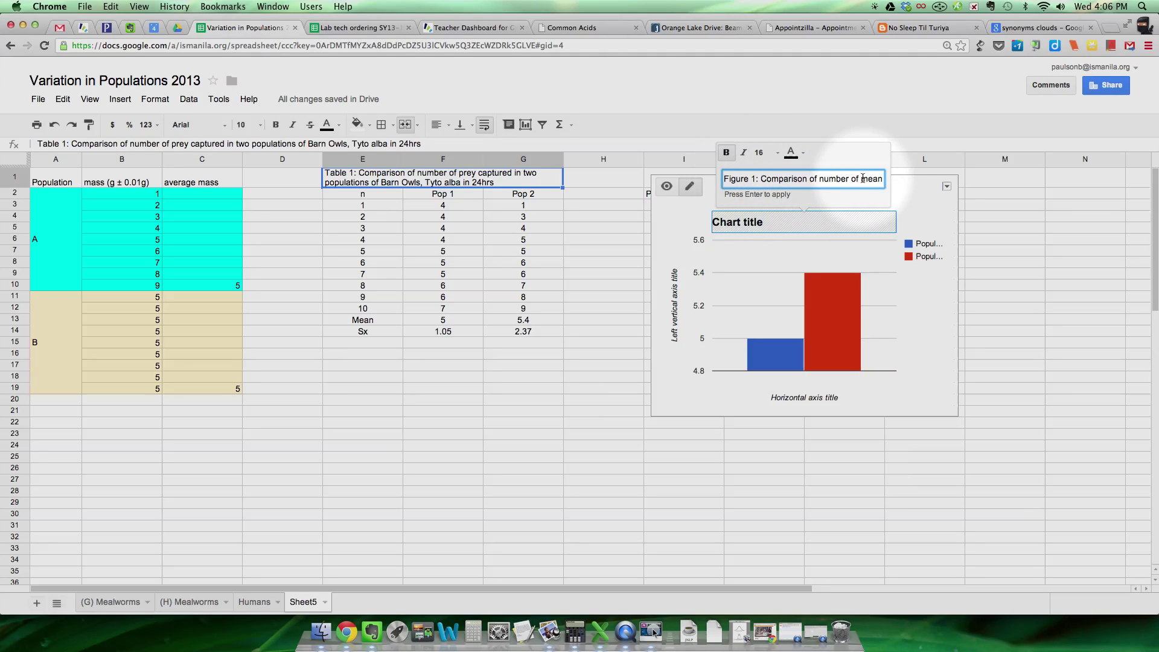
{"action": "key", "text": "BackSpace"}
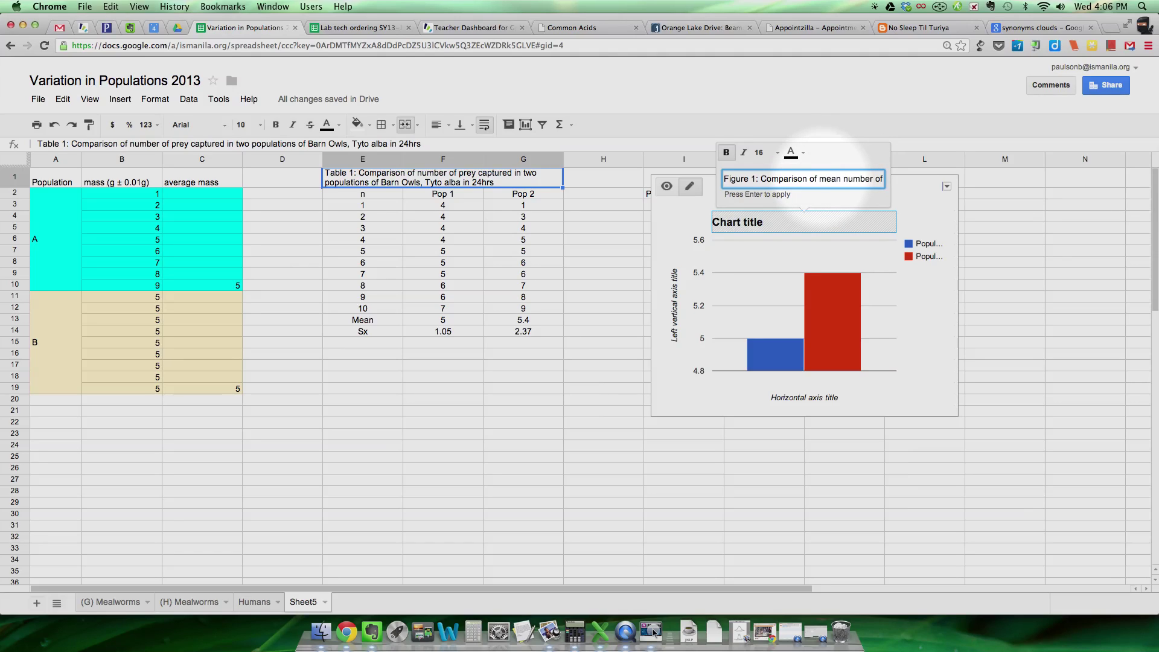
{"action": "key", "text": "Return"}
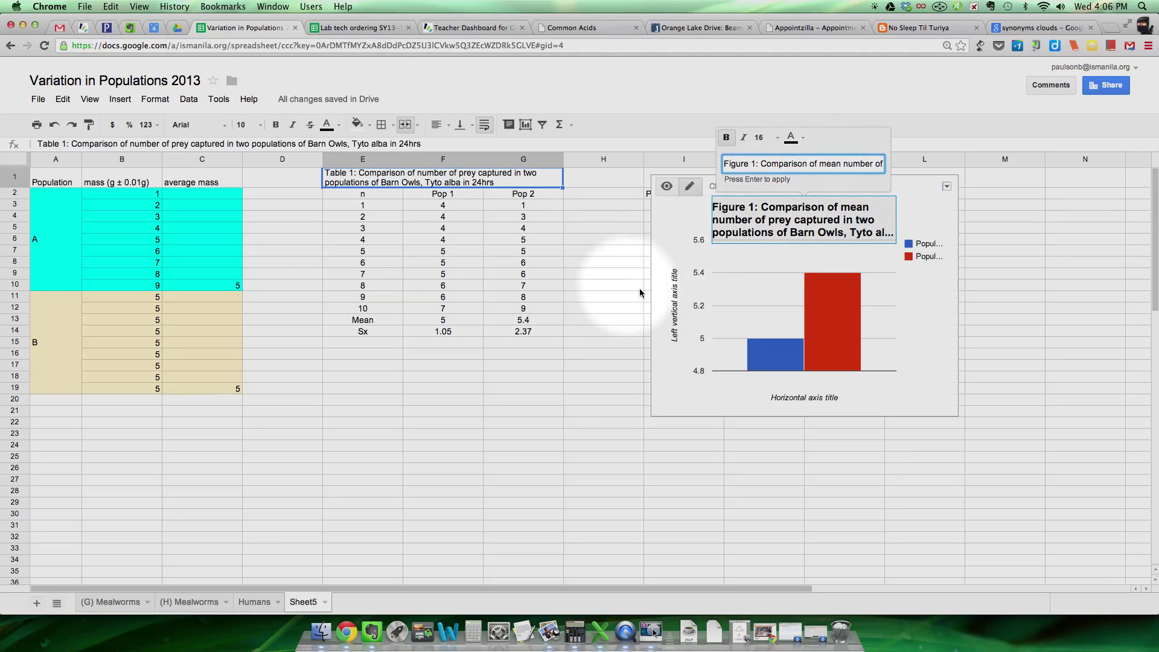
Label the vertical axis 'Mean number prey caught / 24hrs' and delete the horizontal axis title.
{"action": "left_click", "coordinate": [674, 284]}
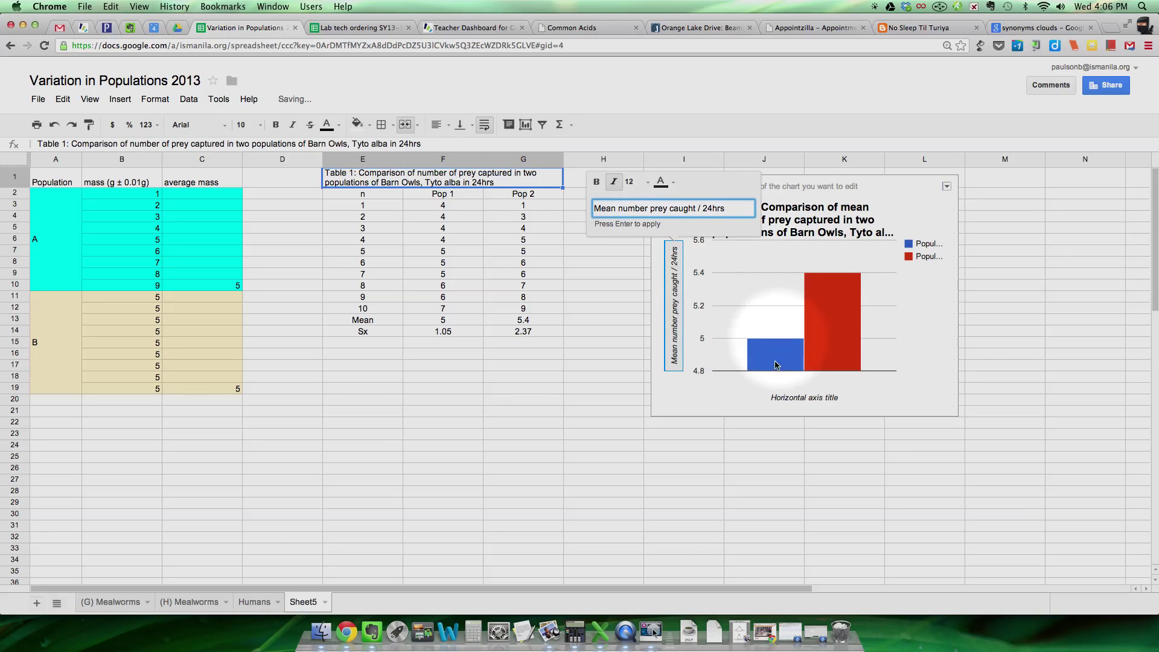
{"action": "left_click", "coordinate": [796, 397]}
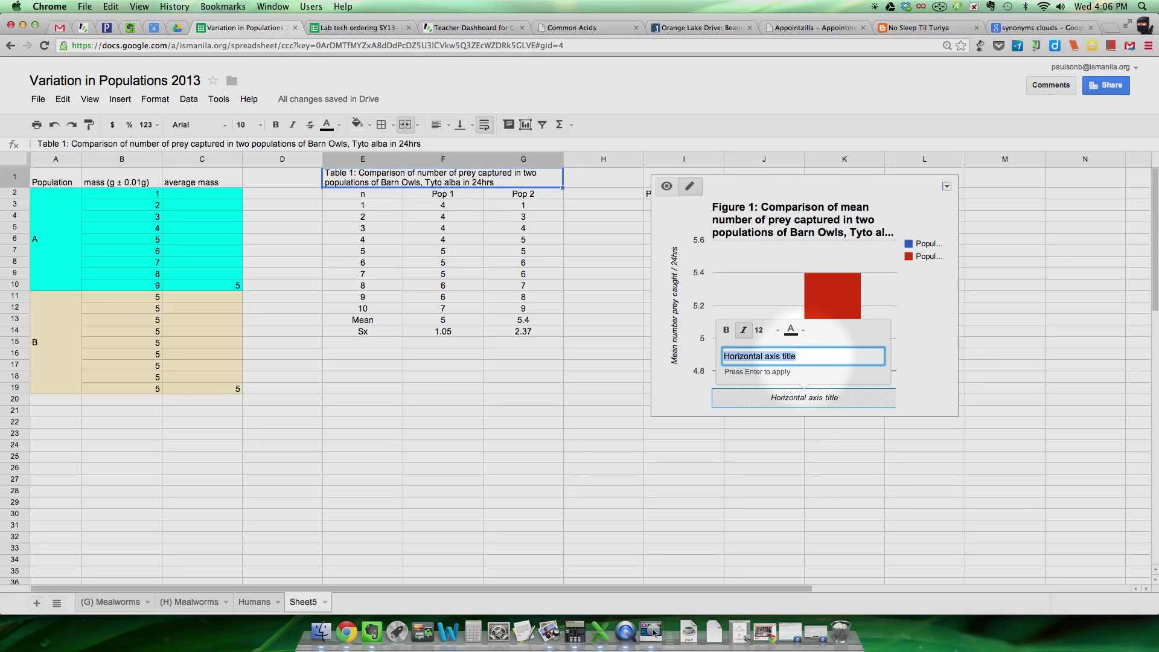
{"action": "key", "text": "BackSpace"}
{"action": "key", "text": "Return"}
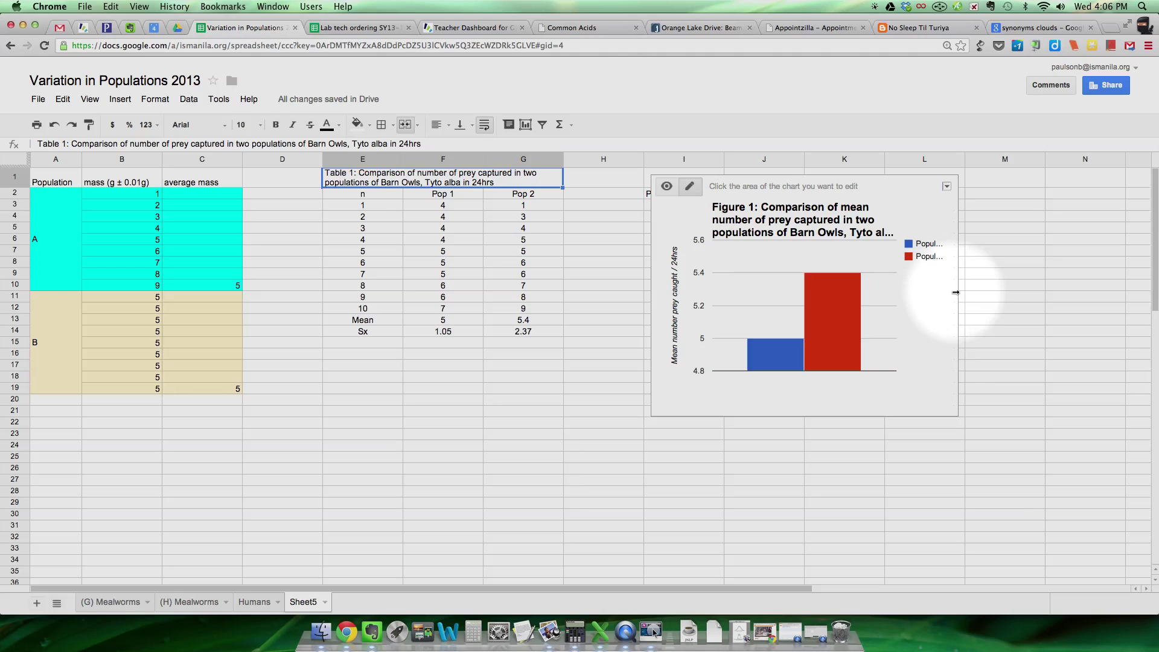
Widen the chart to the right and stretch it downward so the title and legend fit.
{"action": "left_click_drag", "start_coordinate": [957, 293], "coordinate": [1086, 280]}
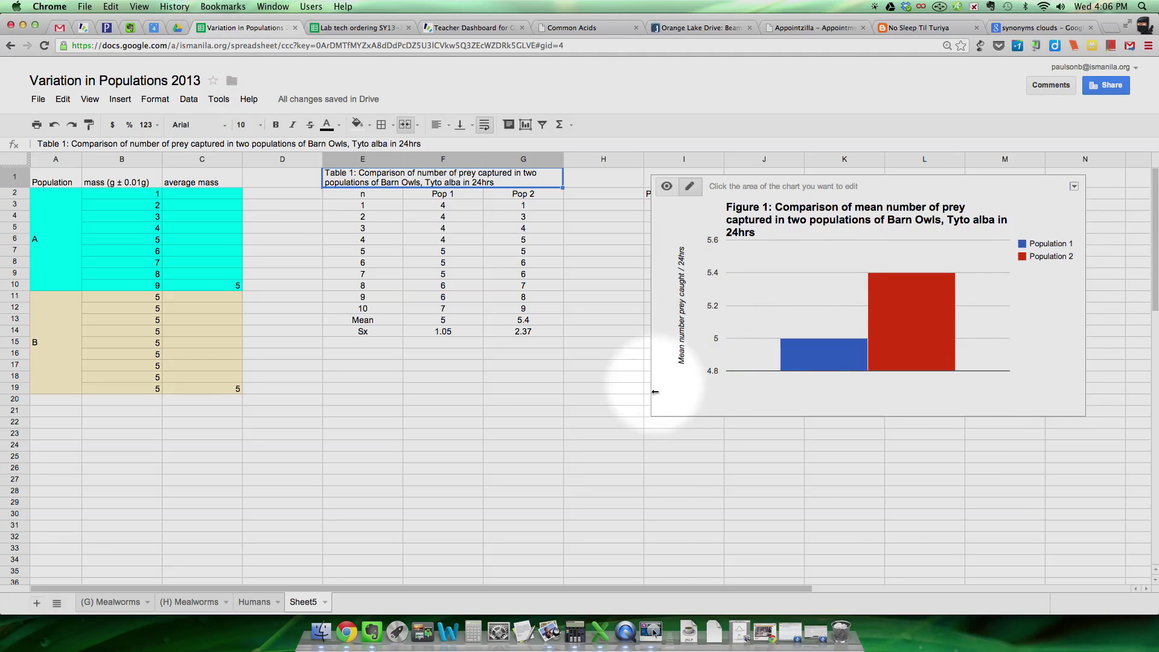
{"action": "left_click_drag", "start_coordinate": [685, 413], "coordinate": [688, 509]}
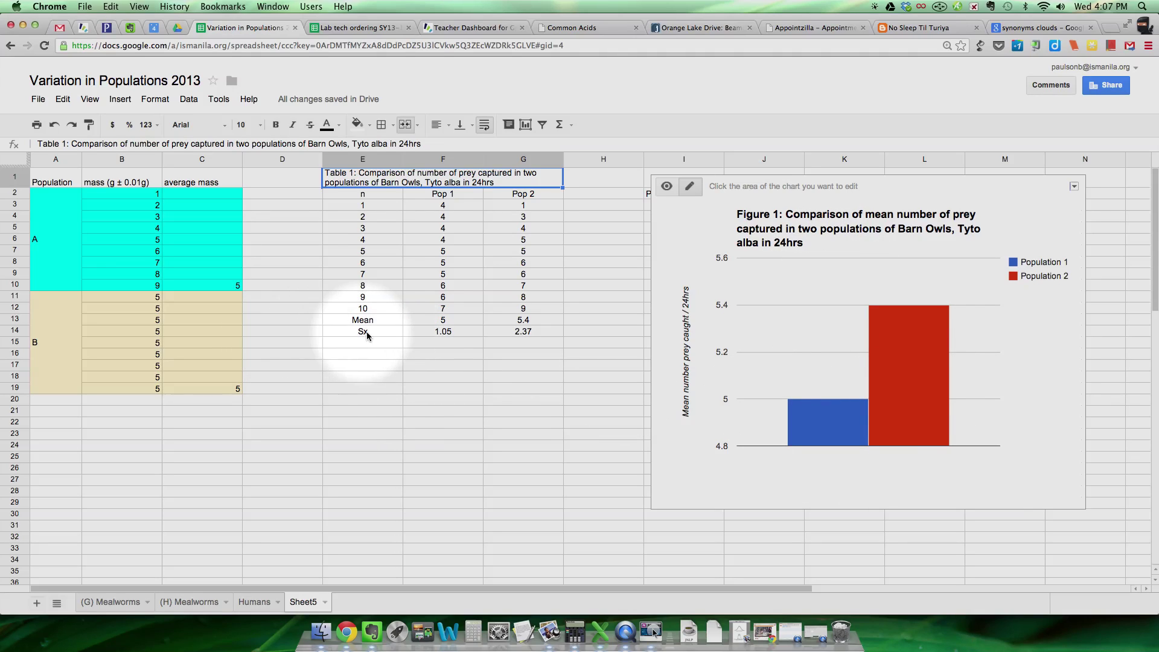
{"action": "left_click", "coordinate": [443, 332]}
{"action": "left_click", "coordinate": [523, 331]}
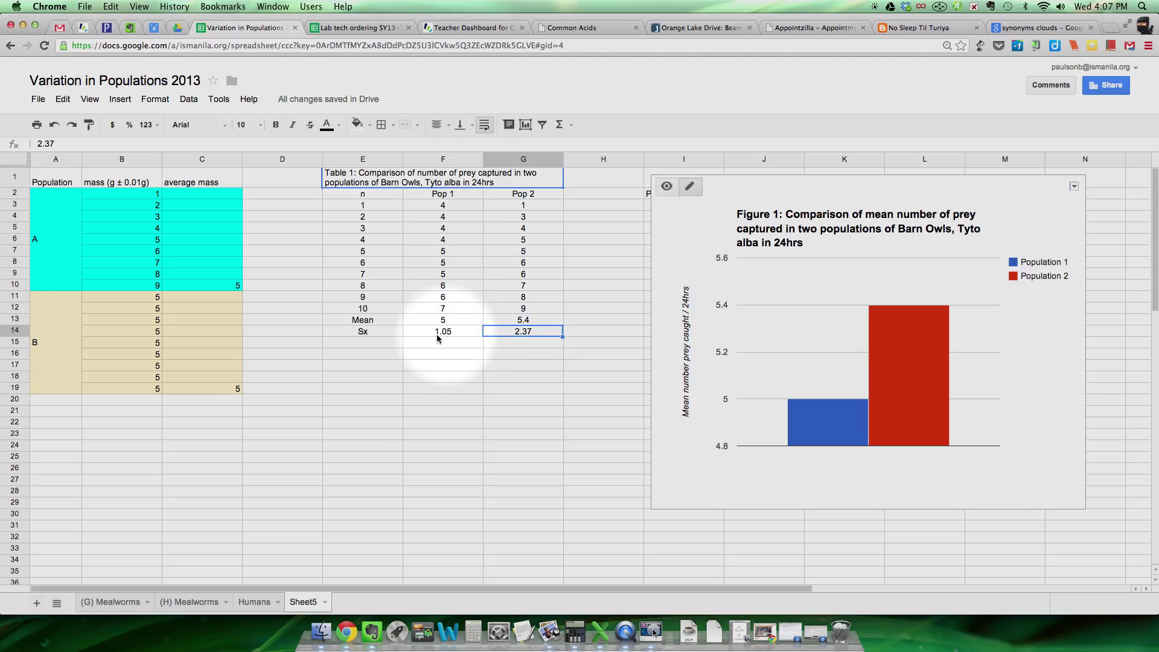
{"action": "left_click", "coordinate": [459, 332]}
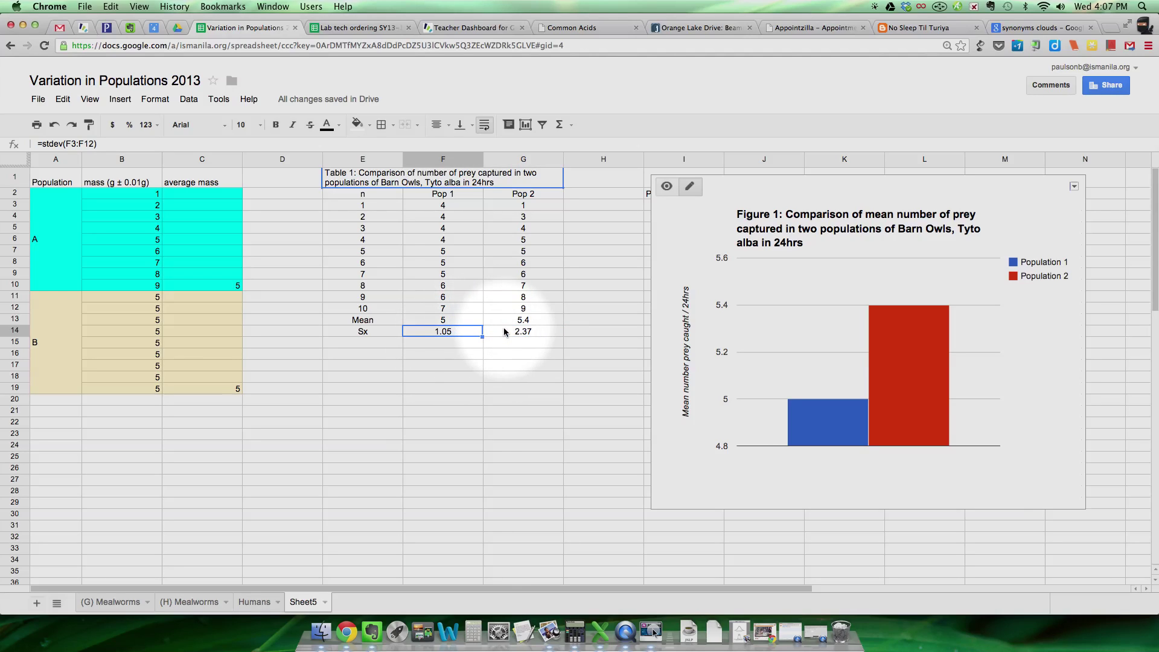
{"action": "left_click", "coordinate": [531, 332]}
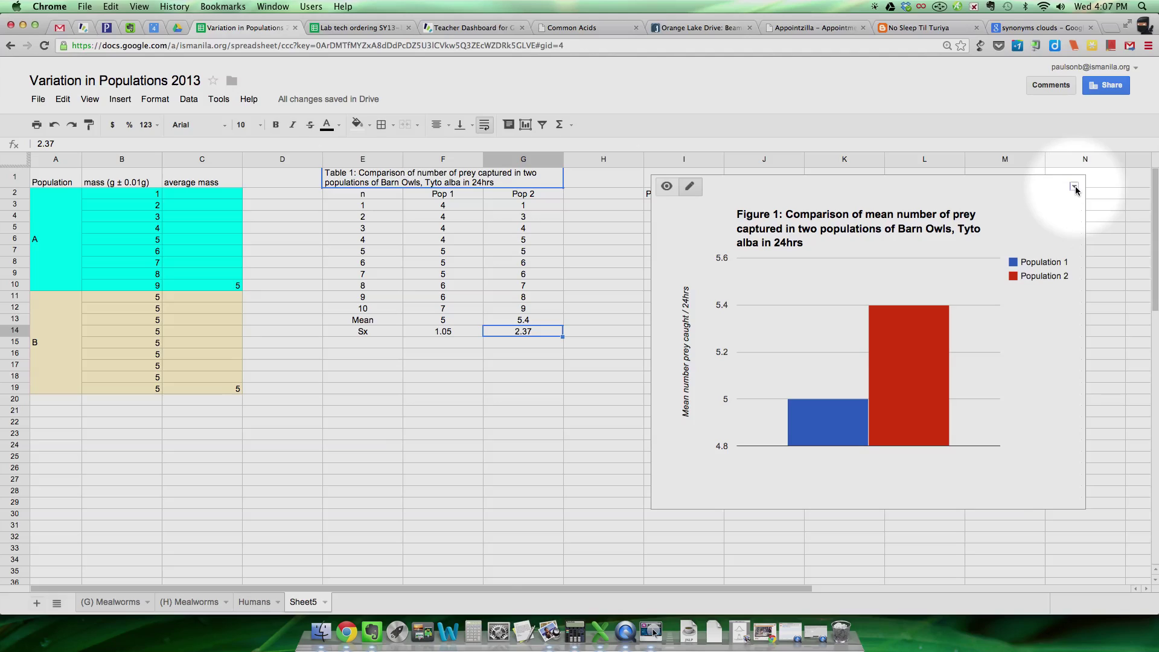
Deselect the chart, then bring up its menu of edit, delete and export options.
{"action": "left_click", "coordinate": [1089, 215]}
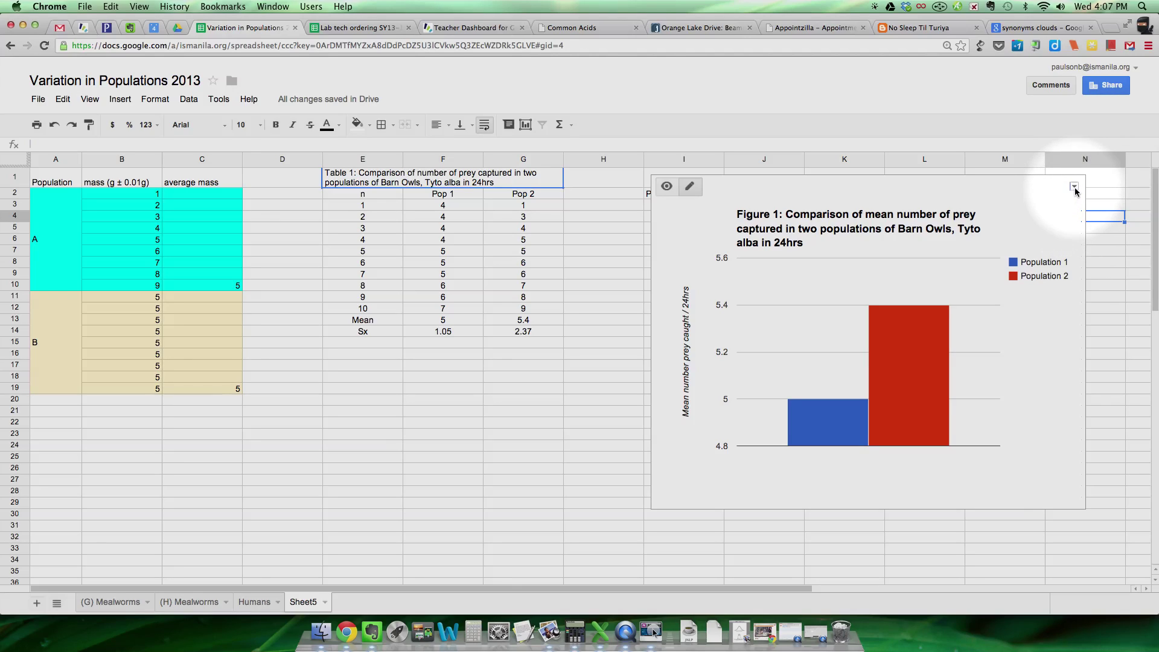
{"action": "left_click", "coordinate": [619, 262]}
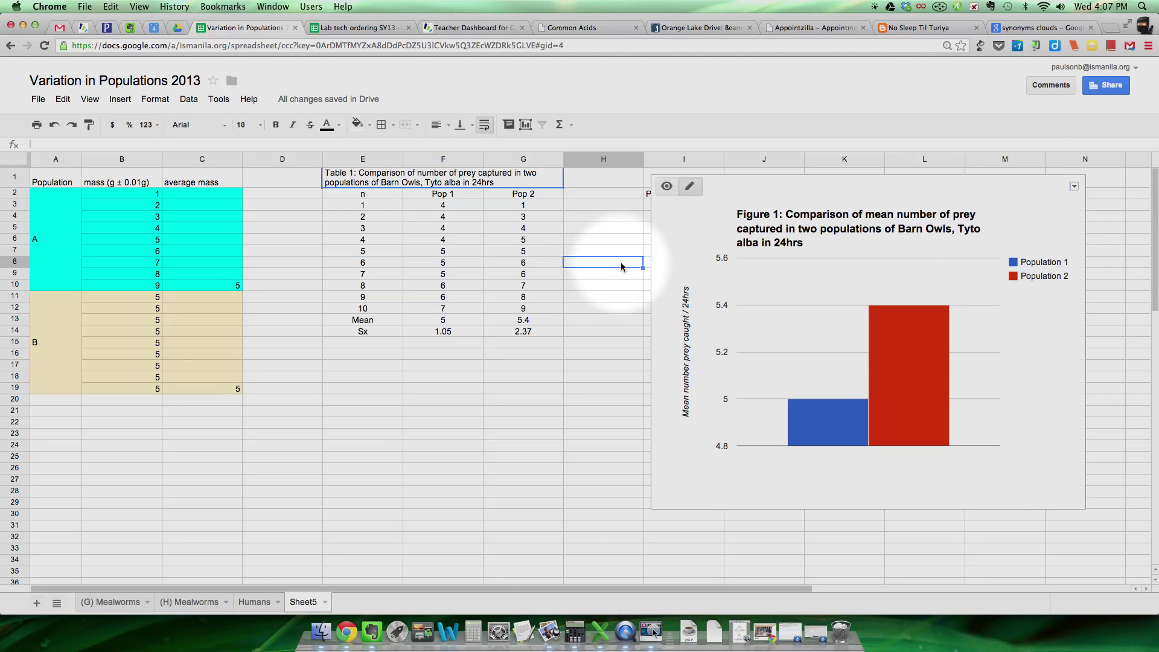
{"action": "left_click", "coordinate": [606, 275]}
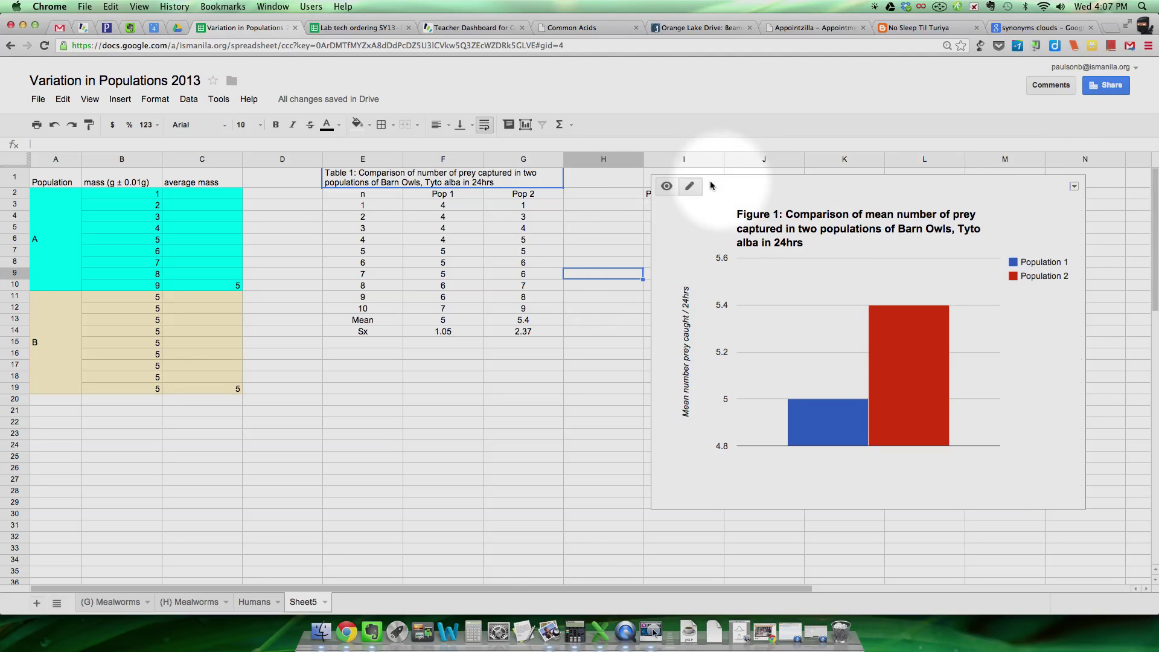
{"action": "left_click", "coordinate": [1074, 188]}
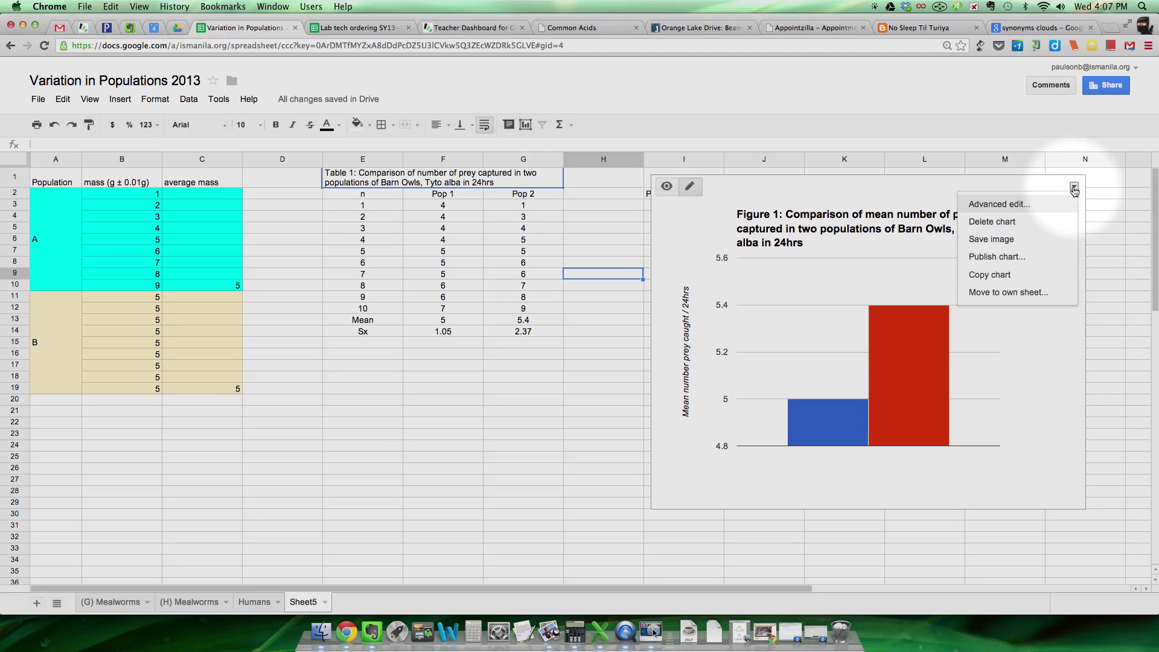
In Advanced edit's Columns settings, try a 30° label slant, then revert it to Auto.
{"action": "left_click", "coordinate": [1009, 206]}
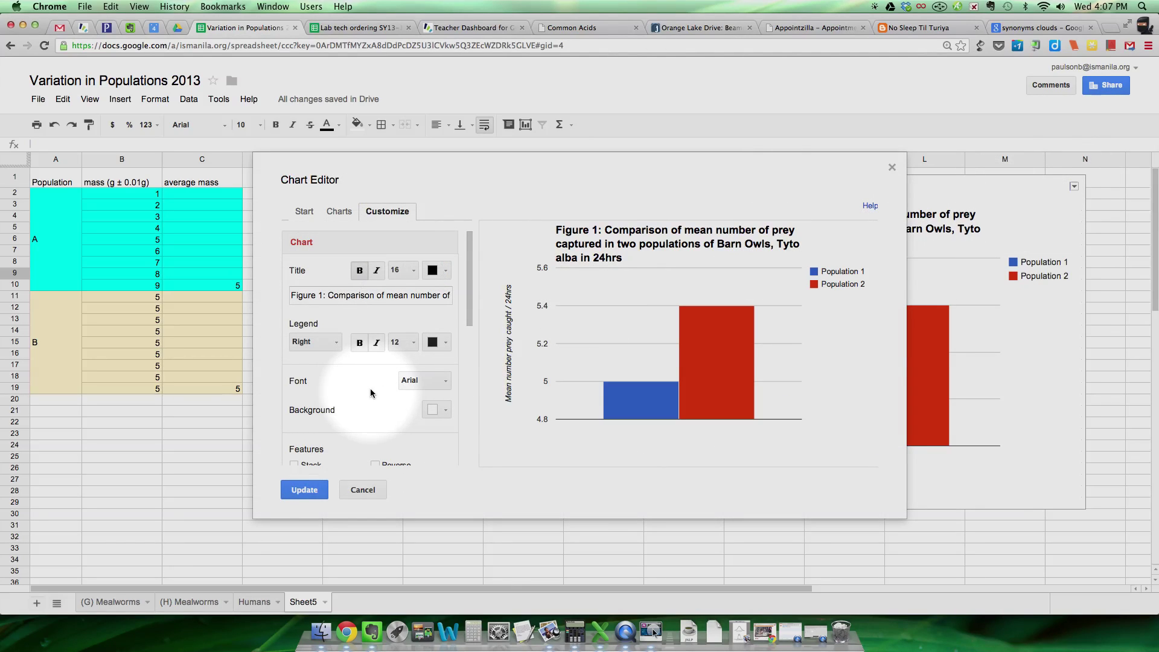
{"action": "scroll", "coordinate": [375, 347], "scroll_direction": "down", "scroll_amount": 10}
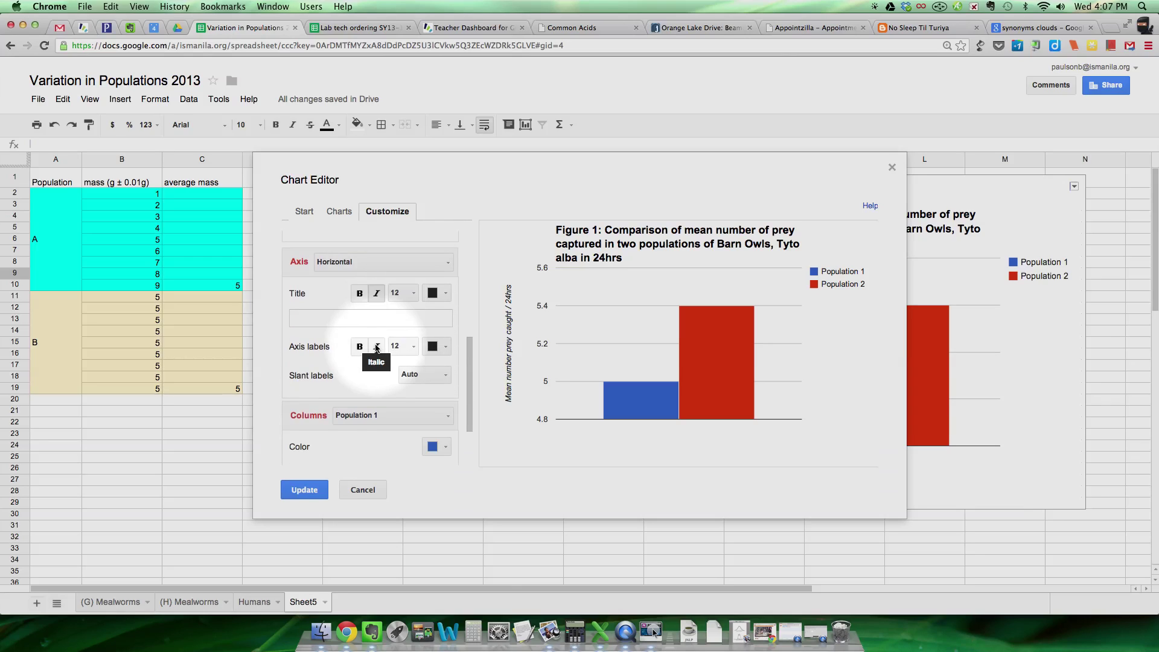
{"action": "scroll", "coordinate": [347, 296], "scroll_direction": "down", "scroll_amount": 3}
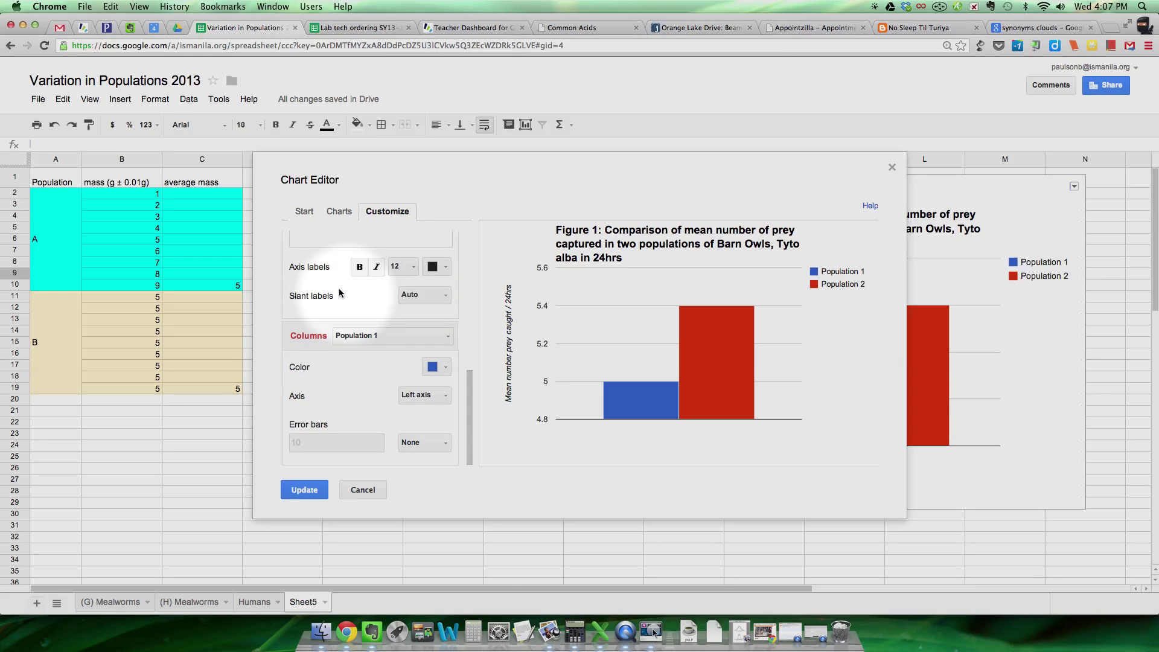
{"action": "left_click", "coordinate": [417, 295]}
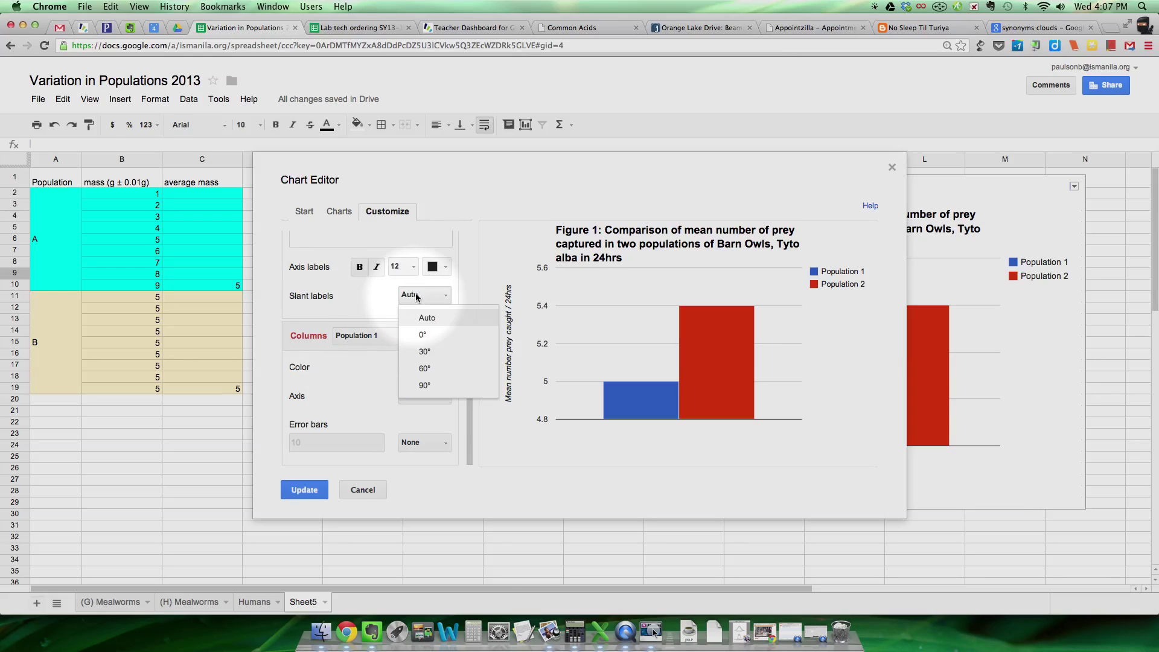
{"action": "left_click", "coordinate": [424, 352]}
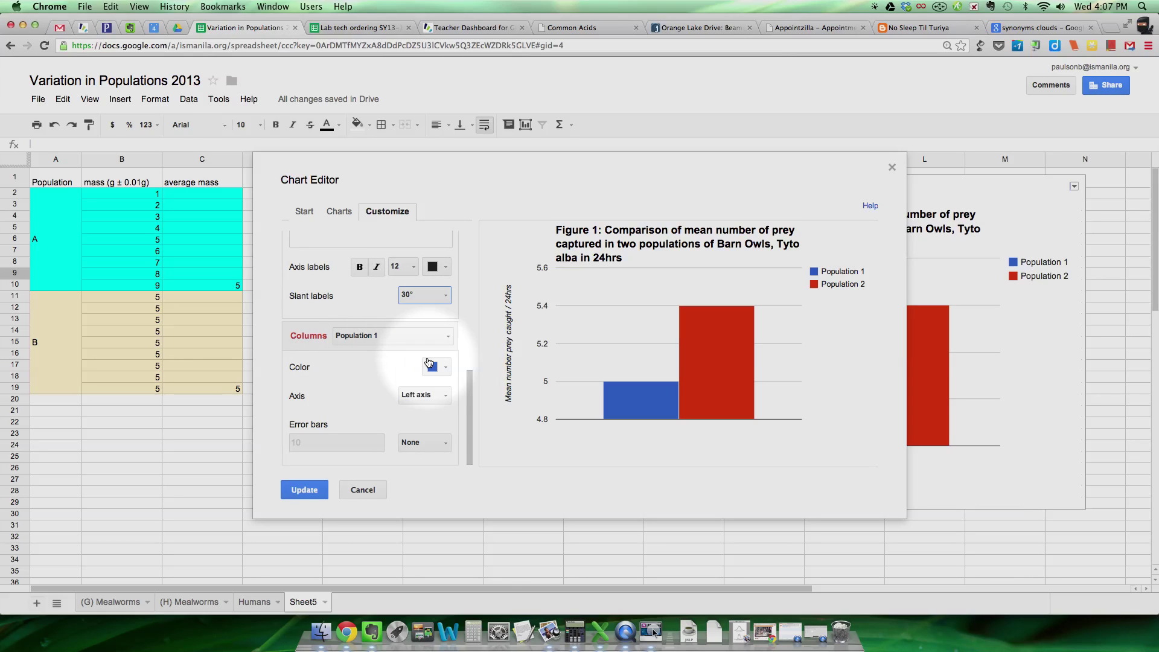
{"action": "left_click", "coordinate": [424, 295]}
{"action": "left_click", "coordinate": [423, 315]}
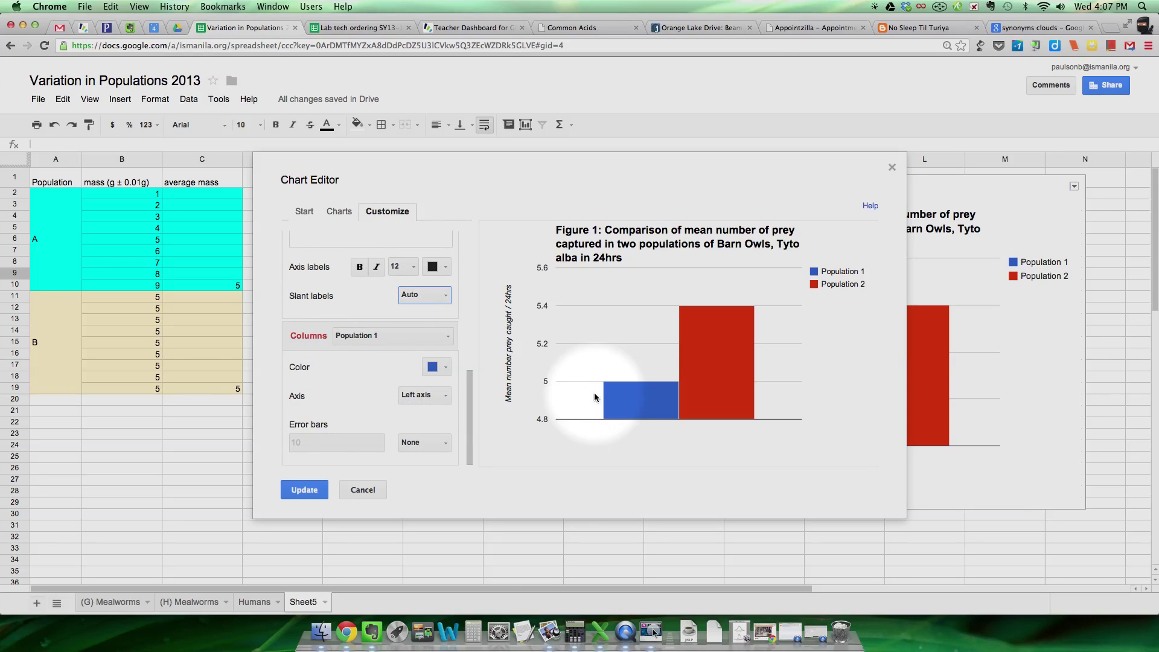
Color the Population 1 column cyan and give it constant error bars of 1.05.
{"action": "left_click", "coordinate": [432, 366]}
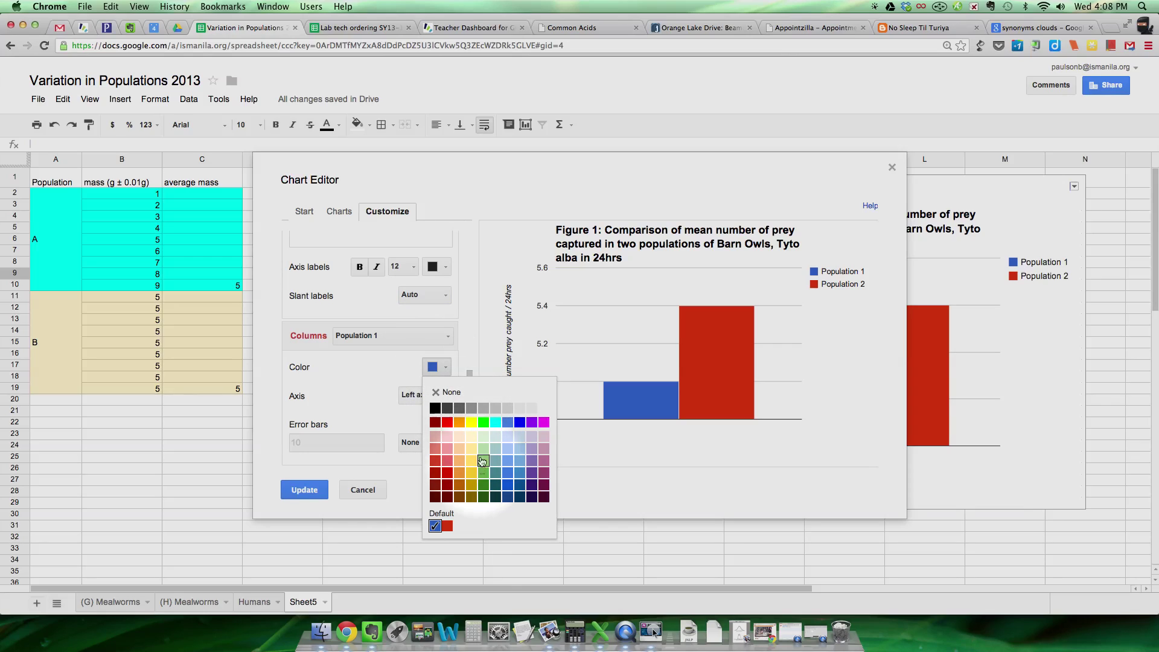
{"action": "left_click", "coordinate": [495, 423]}
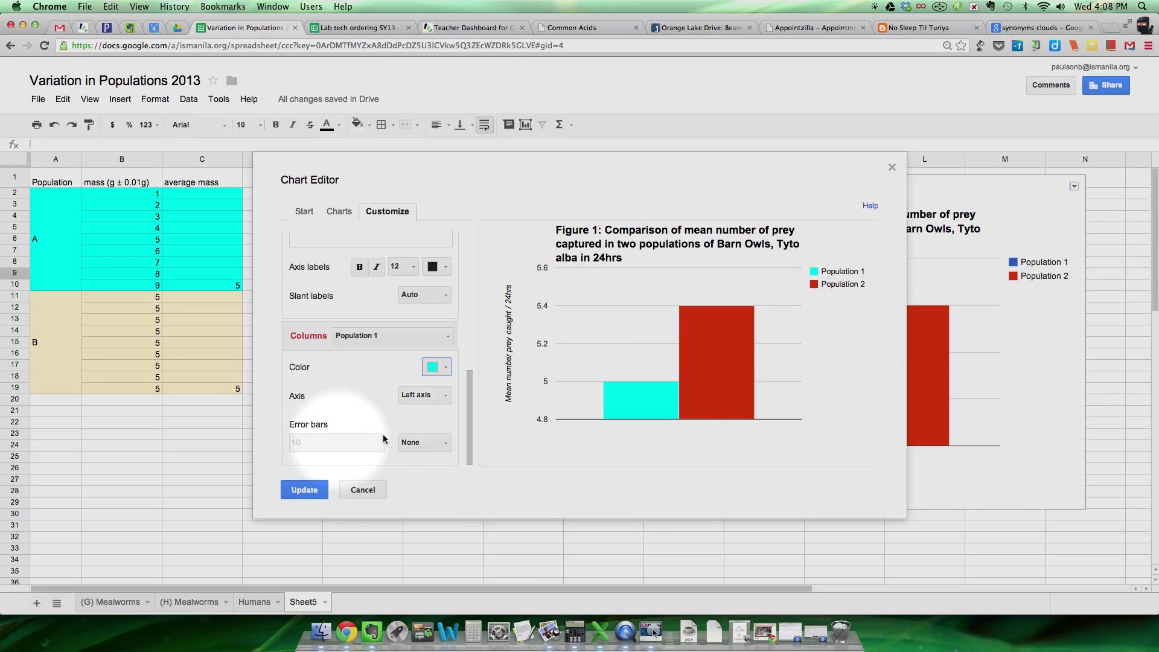
{"action": "left_click", "coordinate": [423, 442]}
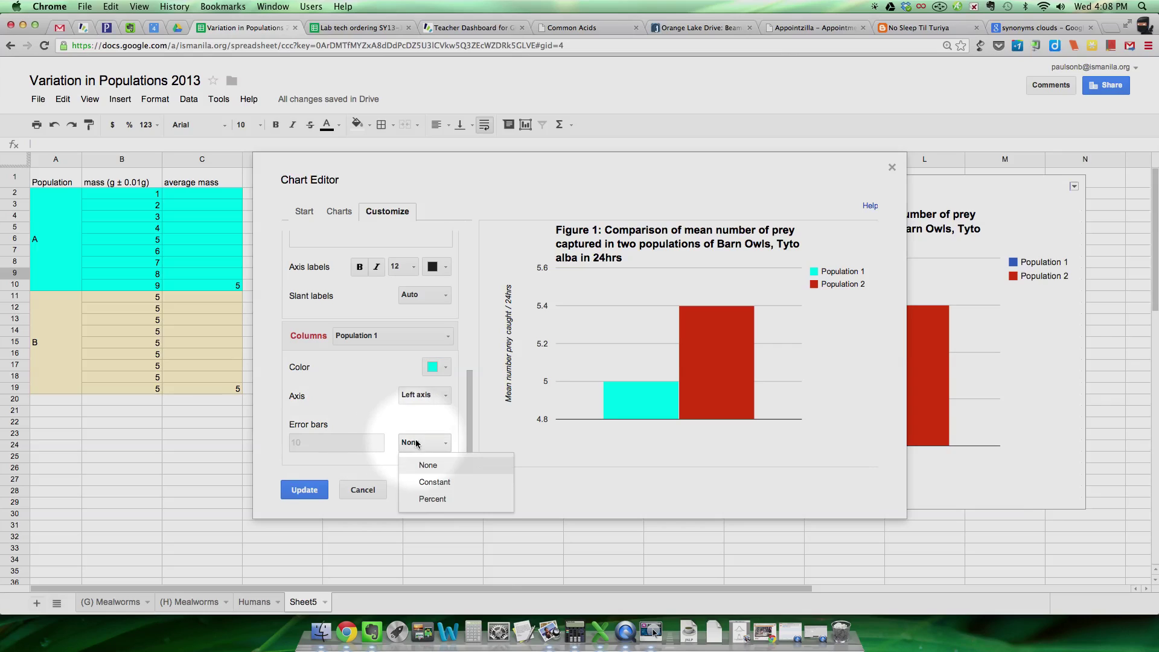
{"action": "left_click", "coordinate": [434, 482]}
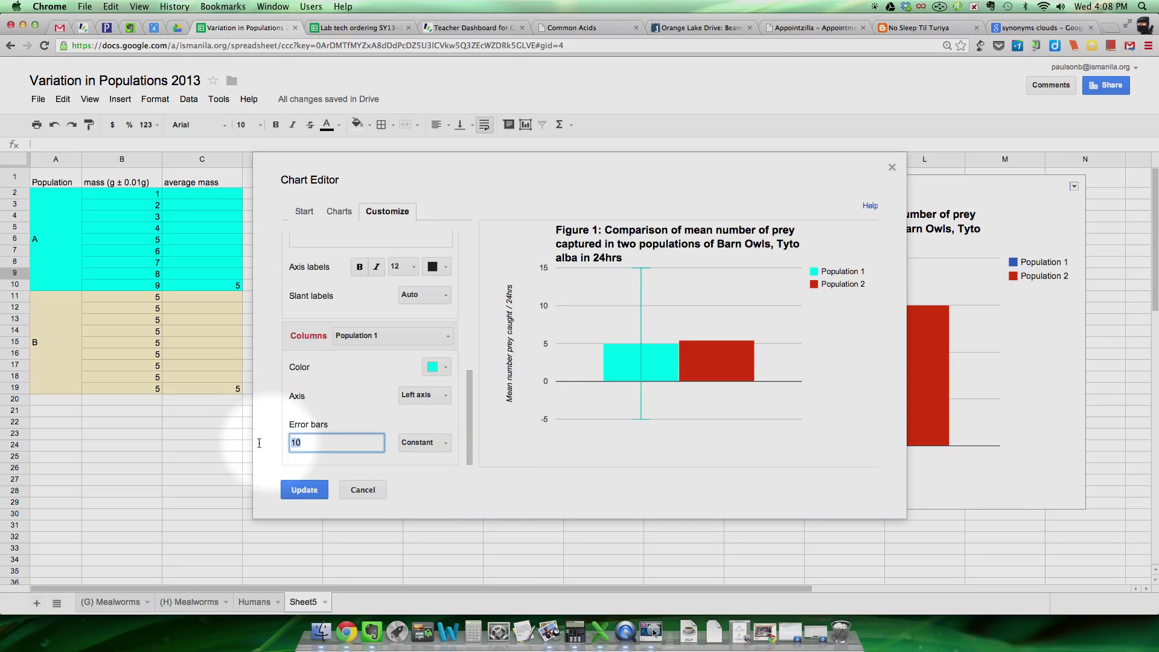
{"action": "type", "text": "1.05"}
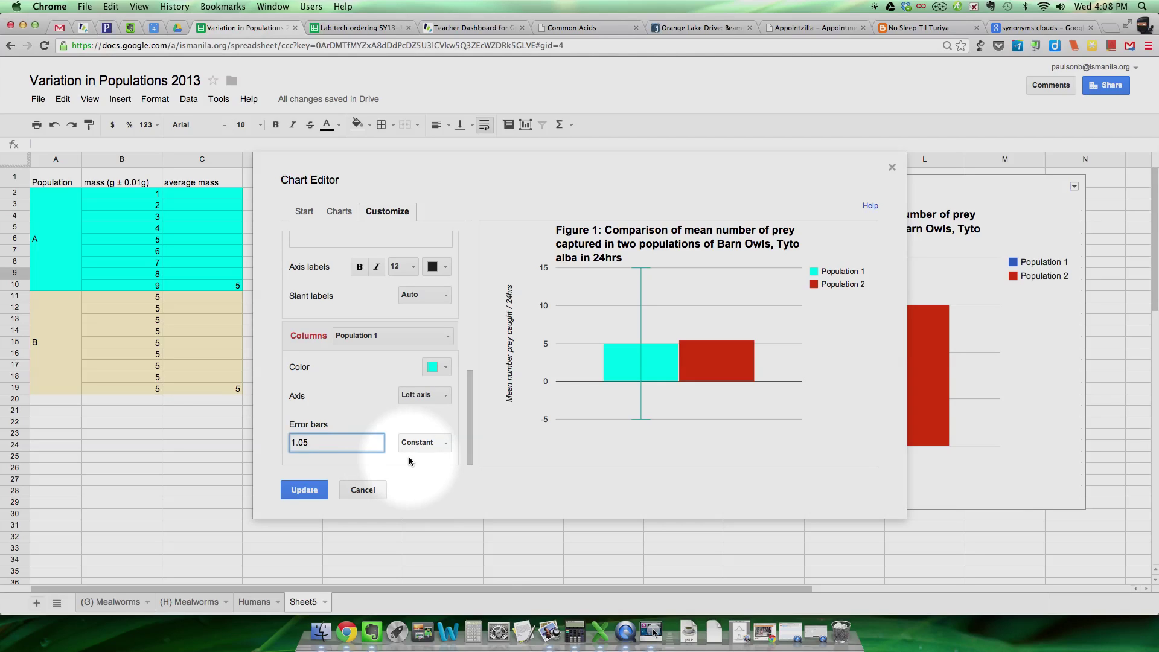
Color the Population 2 column magenta and switch its error bars to Constant.
{"action": "left_click", "coordinate": [371, 340]}
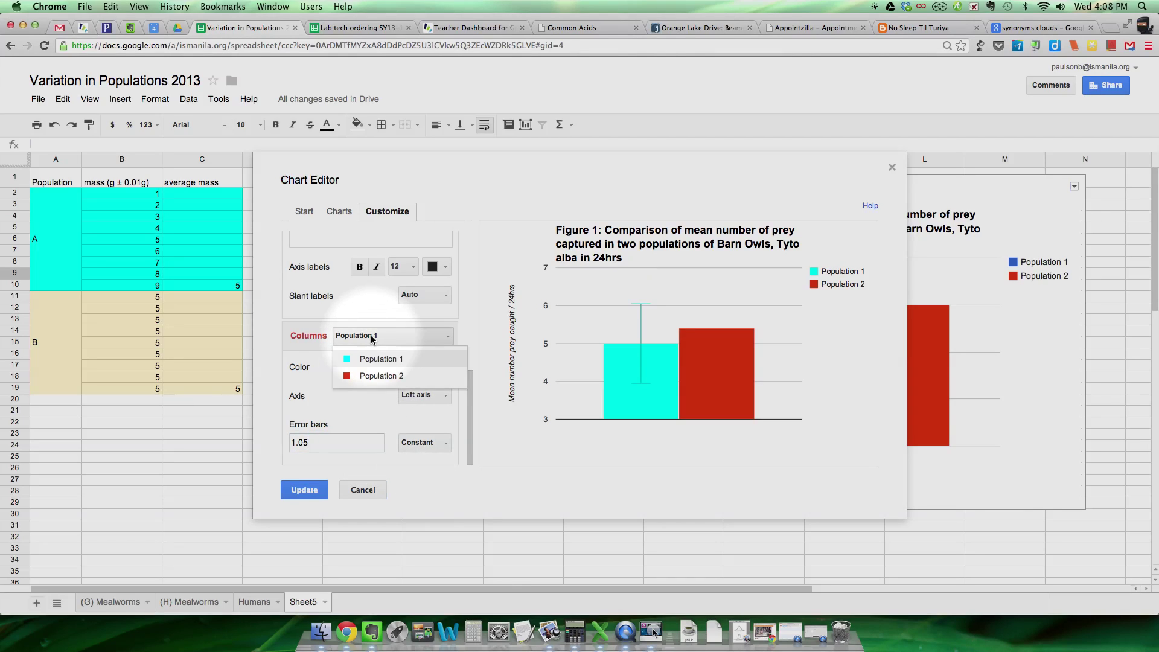
{"action": "left_click", "coordinate": [373, 375]}
{"action": "left_click", "coordinate": [435, 367]}
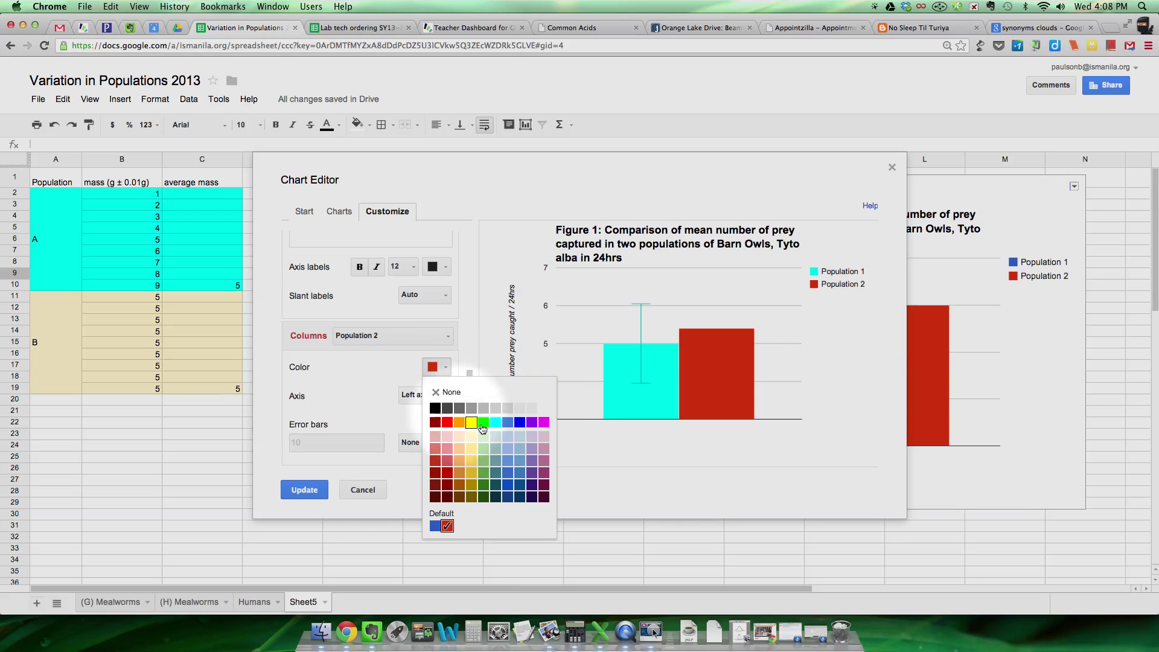
{"action": "left_click", "coordinate": [546, 424]}
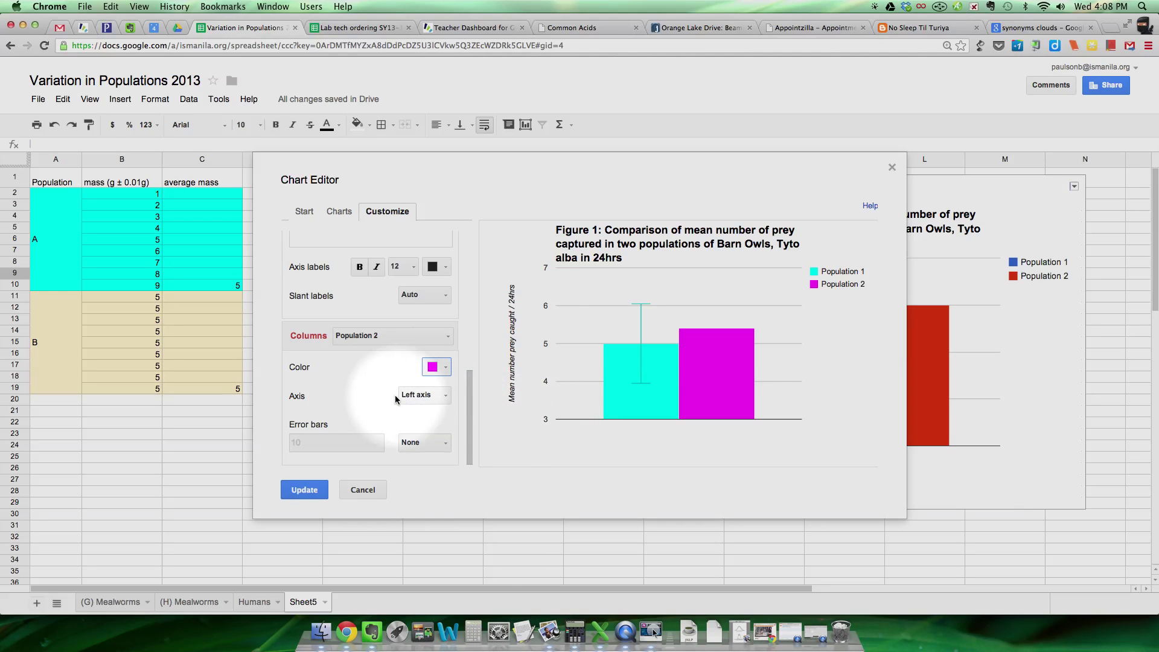
{"action": "left_click", "coordinate": [429, 444]}
{"action": "left_click", "coordinate": [425, 482]}
{"action": "left_click_drag", "start_coordinate": [362, 444], "coordinate": [275, 443]}
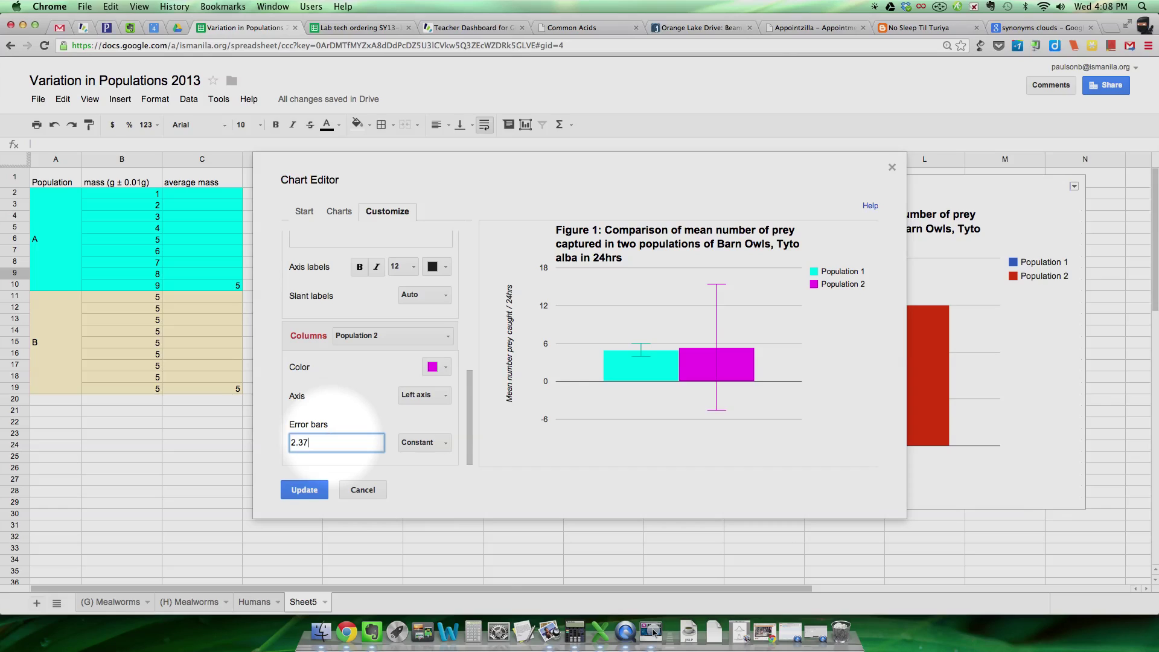
Enter 2.37 as Population 2's error bar value and apply the chart changes.
{"action": "type", "text": "2.37"}
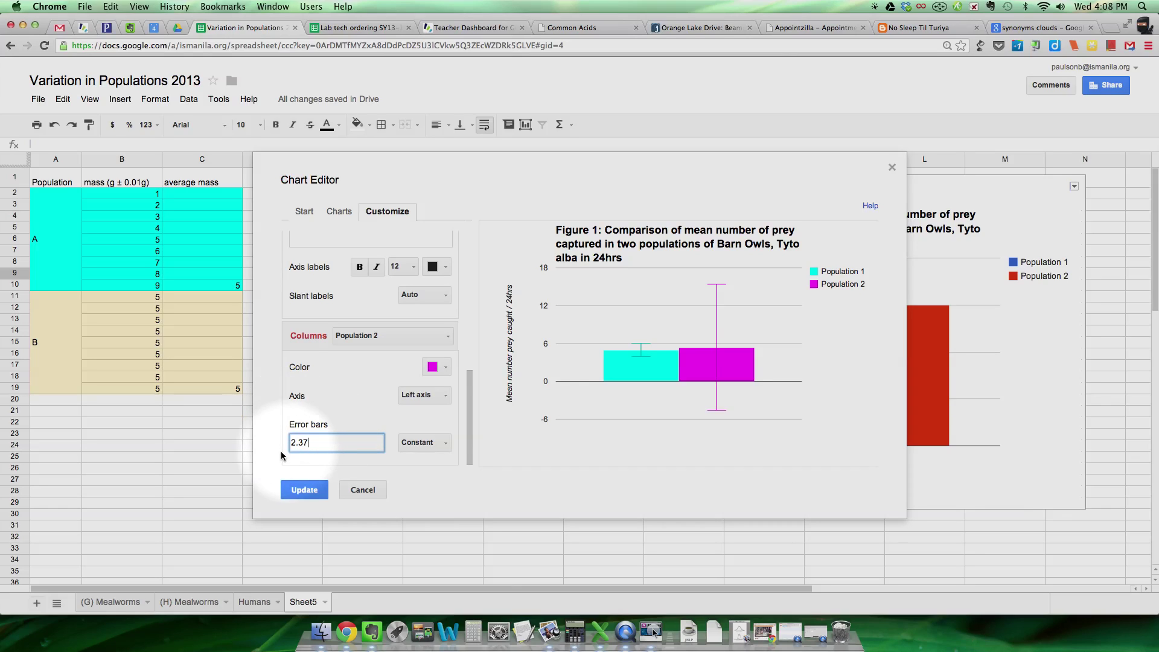
{"action": "left_click", "coordinate": [305, 490]}
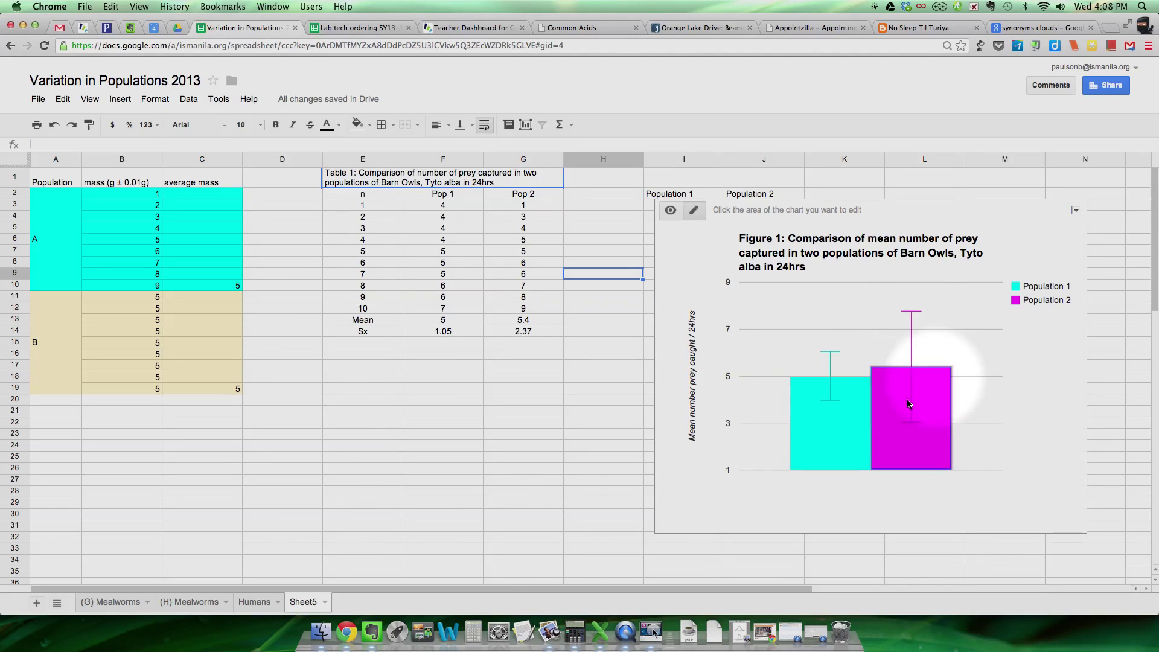